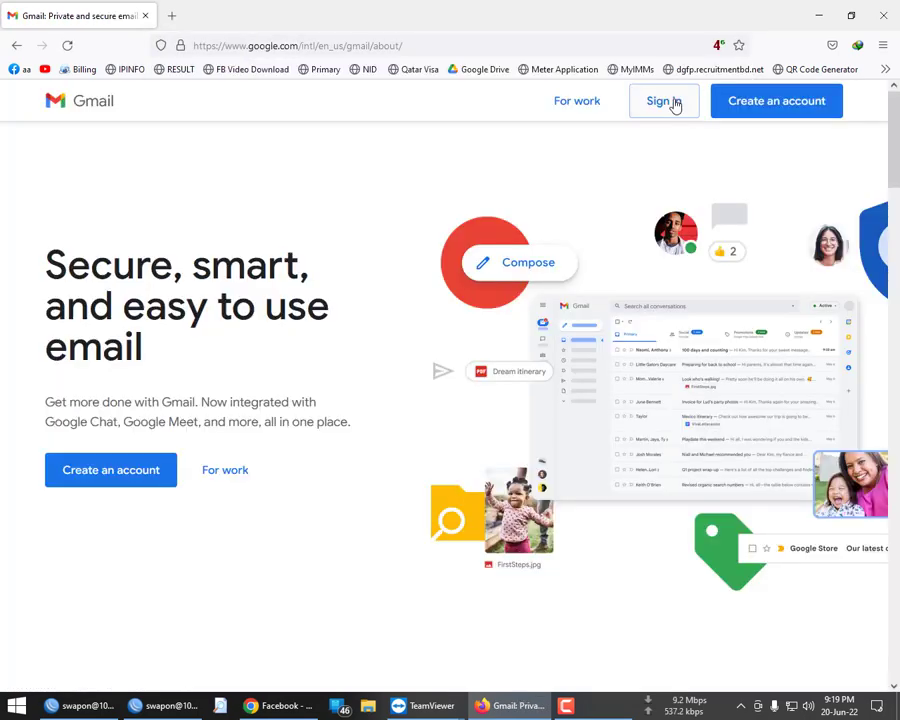
Sign in to Gmail with the account's e-mail address and password
click(673, 102)
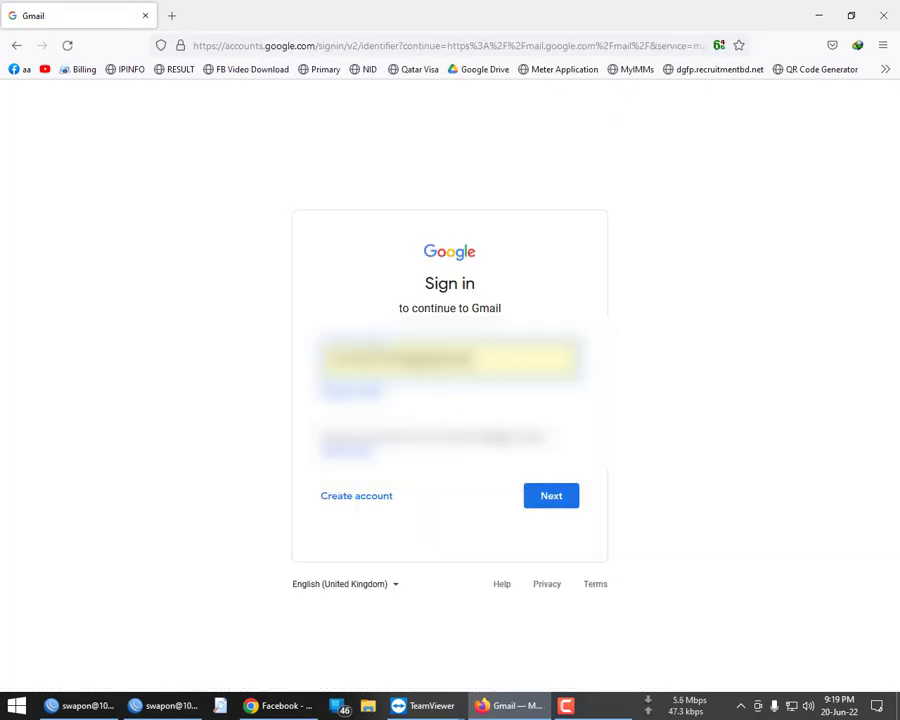
click(558, 493)
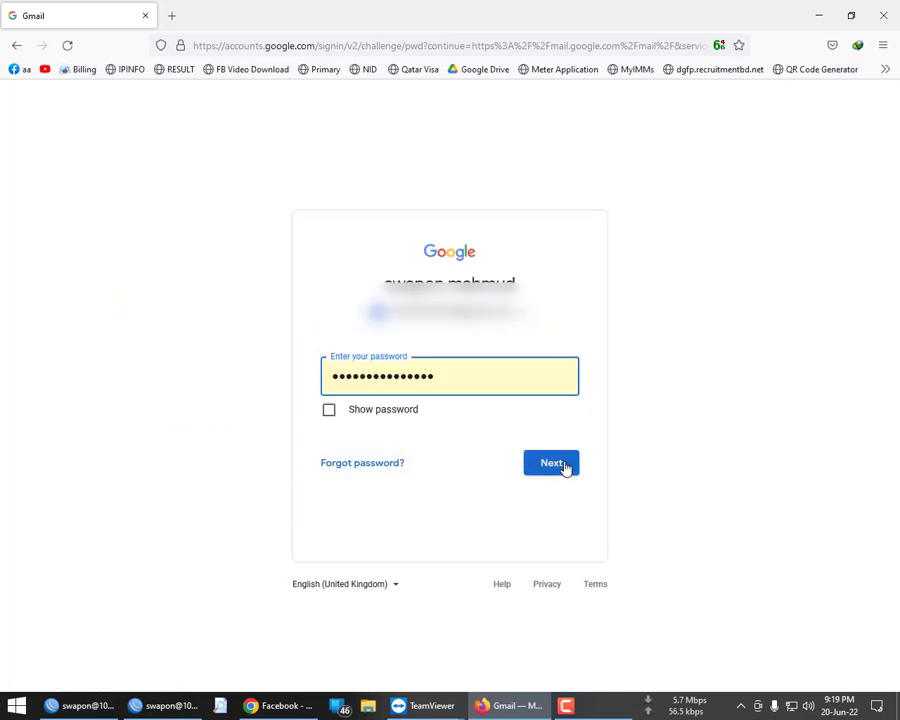
click(564, 467)
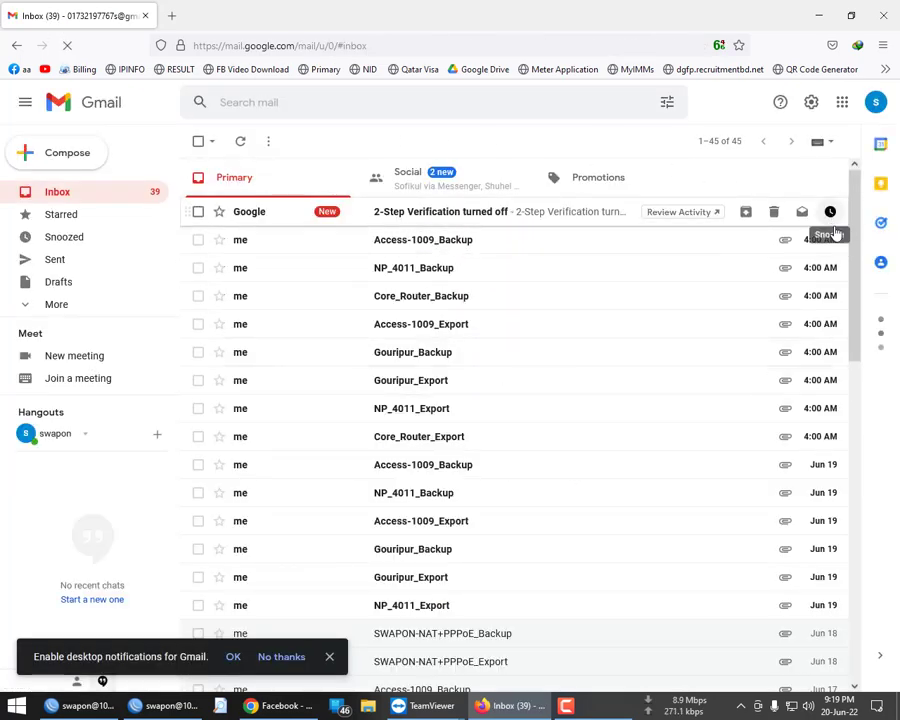
Open the Google Account management page from the inbox and go to its Security settings
click(876, 103)
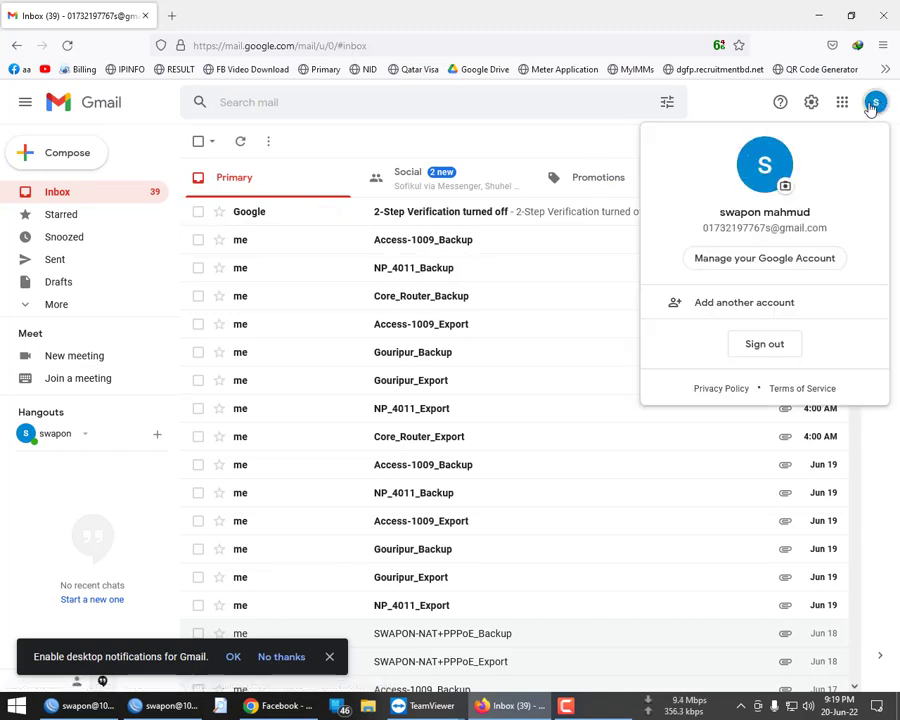
click(760, 260)
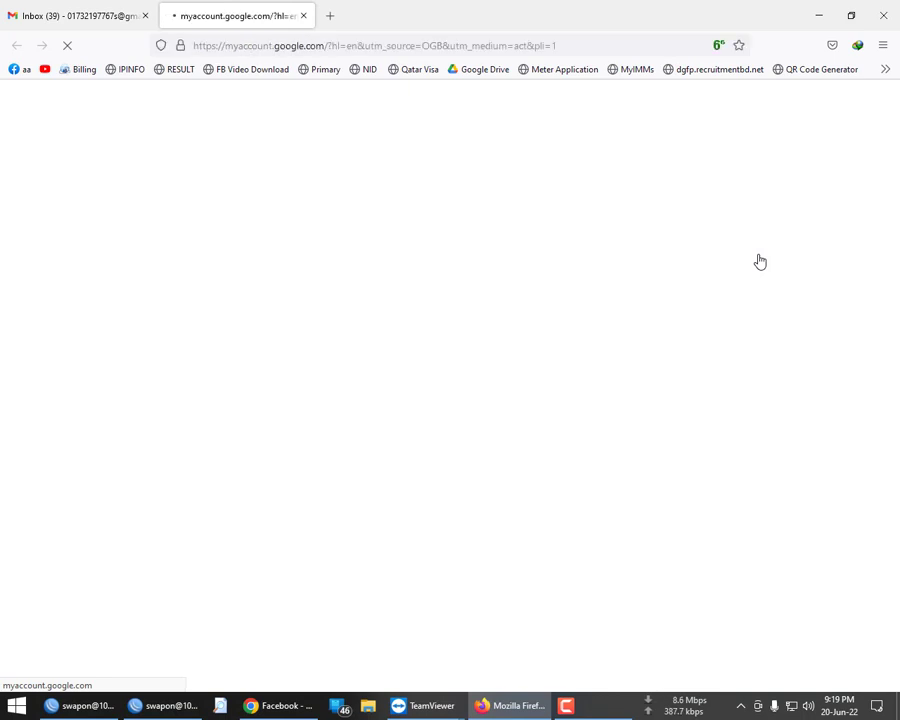
scroll(476, 436, down, 3)
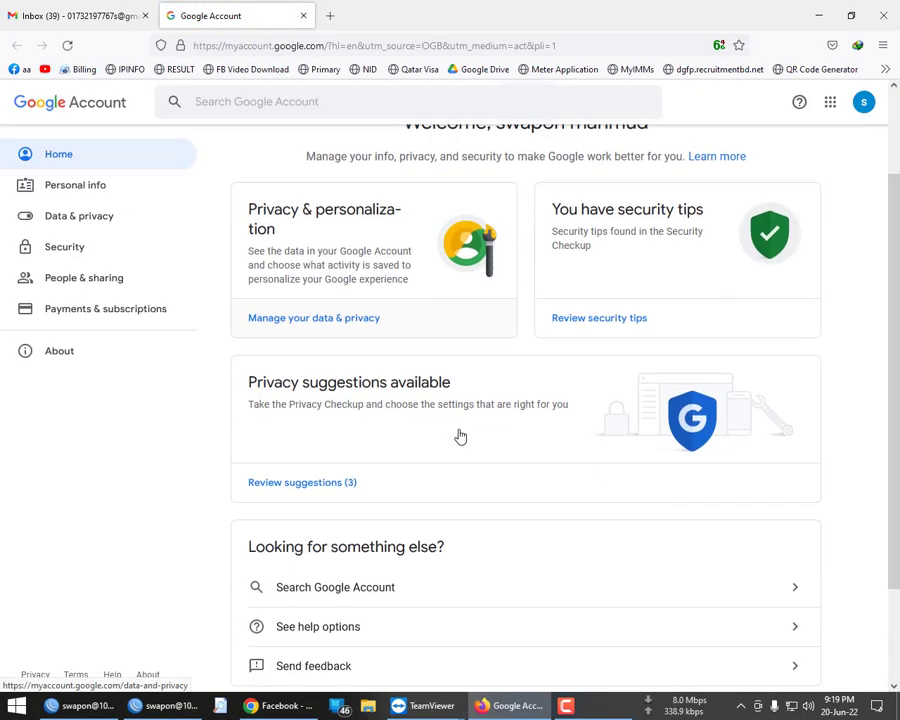
click(62, 247)
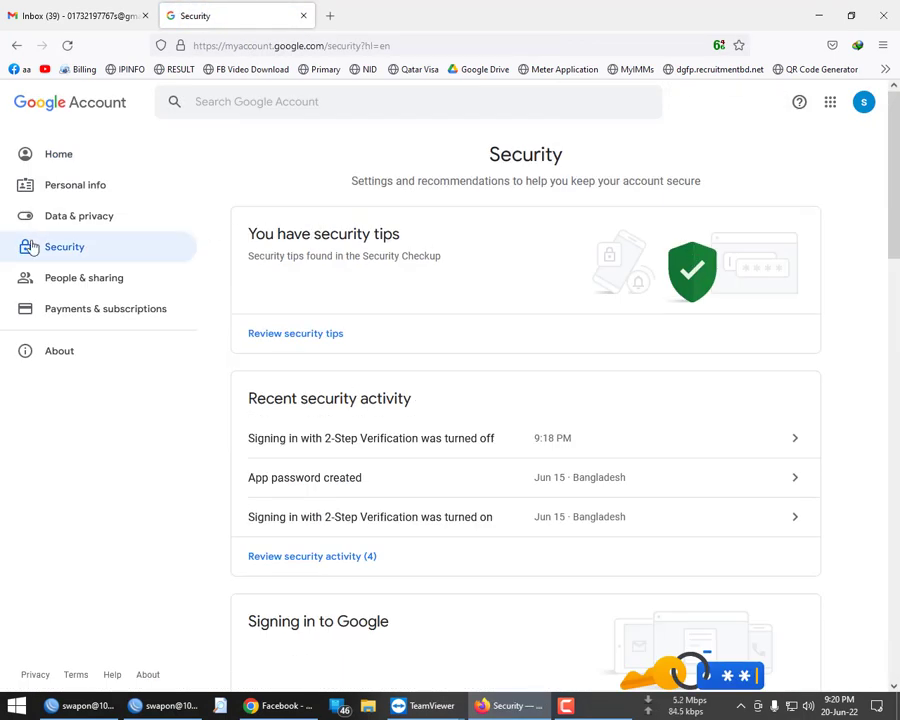
Start the 2-Step Verification setup under Signing in to Google and verify identity with the account password
scroll(203, 330, down, 3)
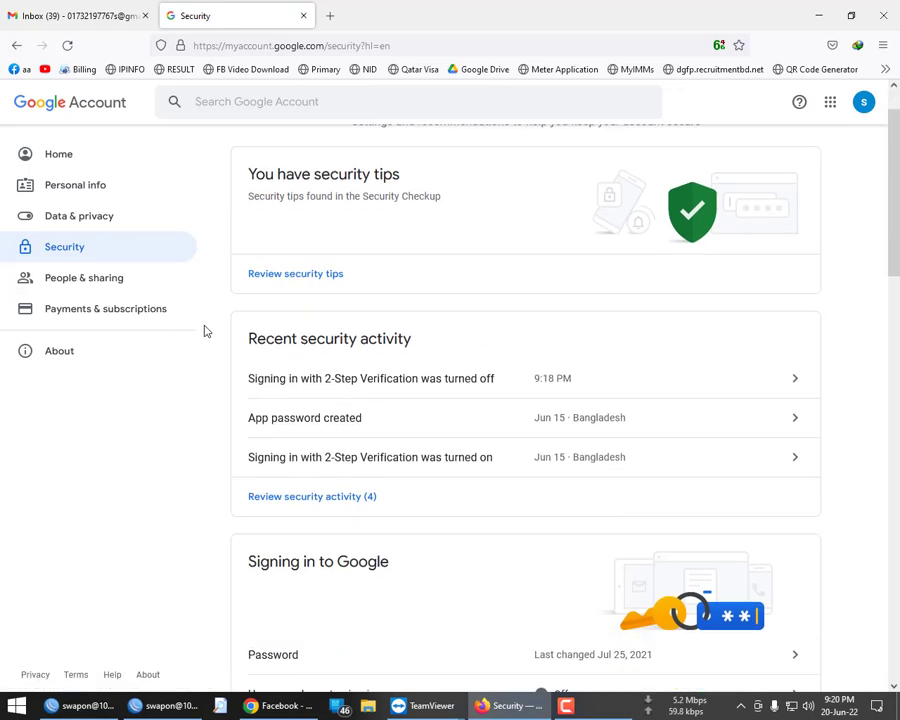
scroll(205, 330, down, 1)
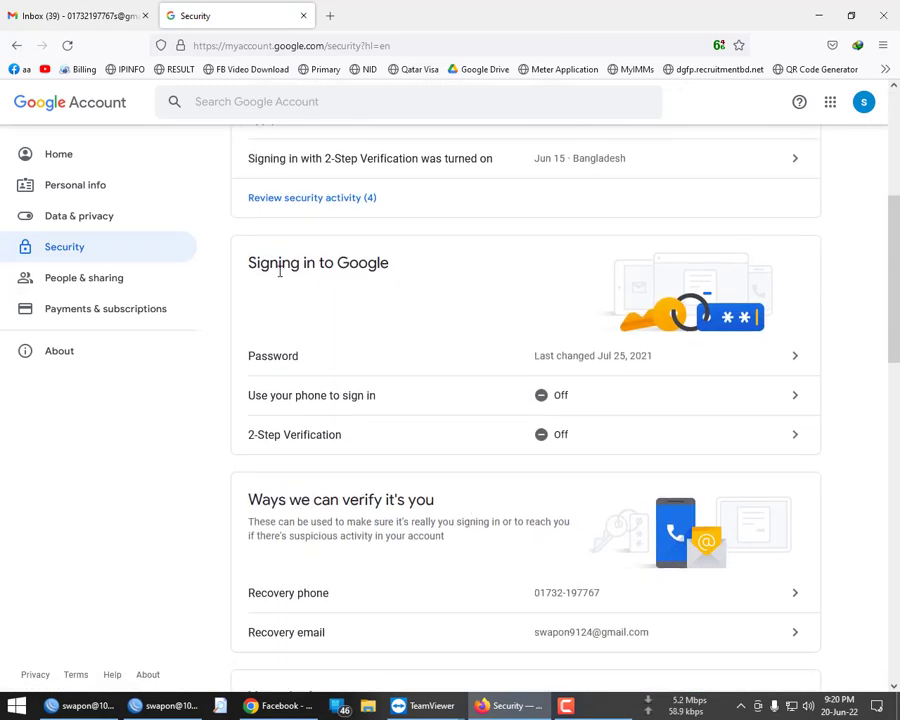
drag(256, 263, 395, 262)
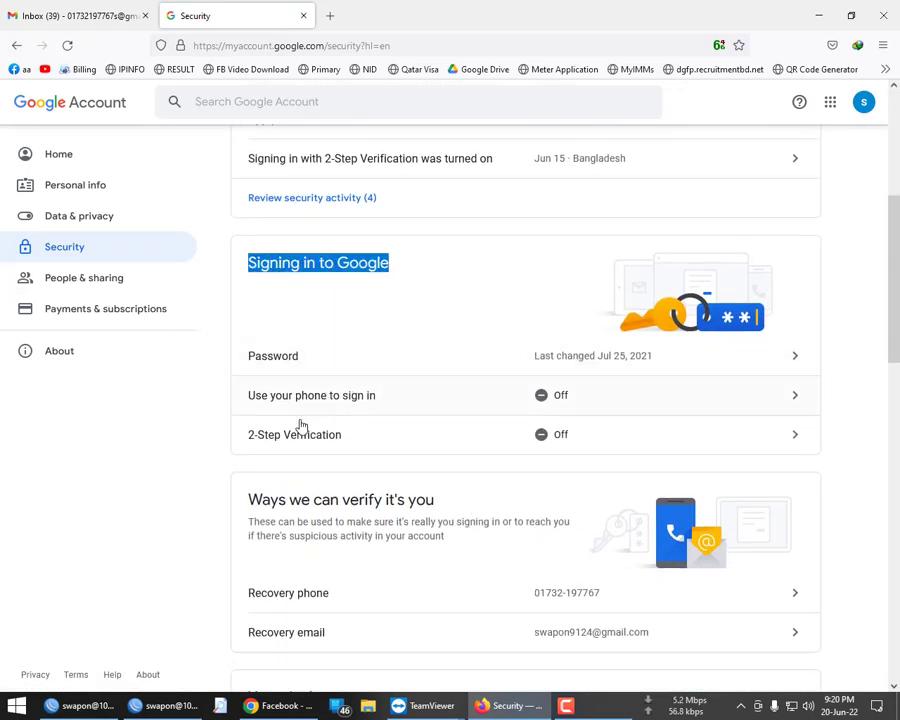
click(743, 440)
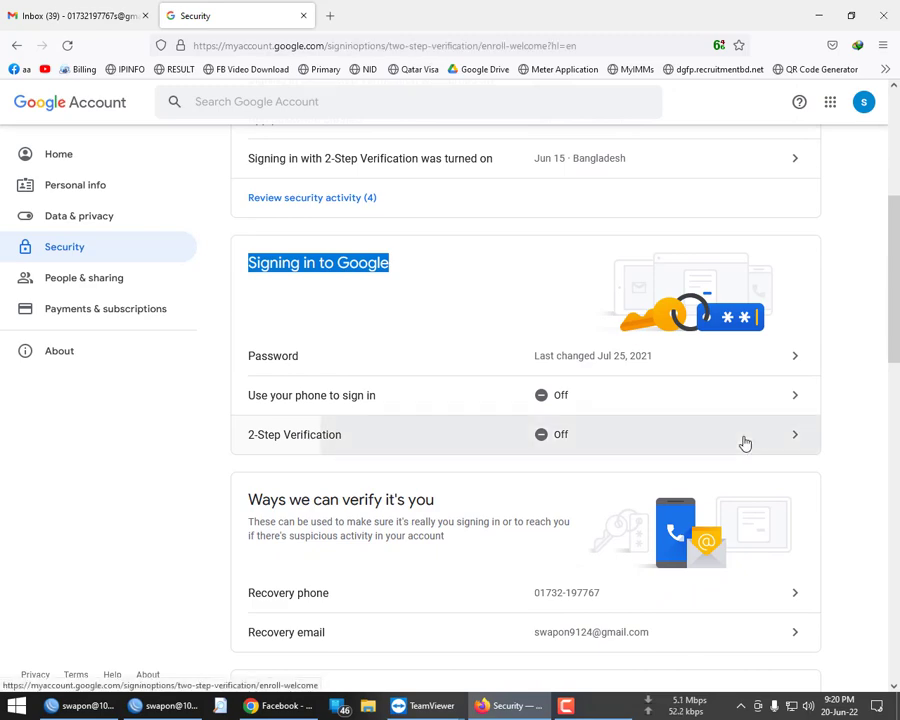
scroll(332, 322, down, 1)
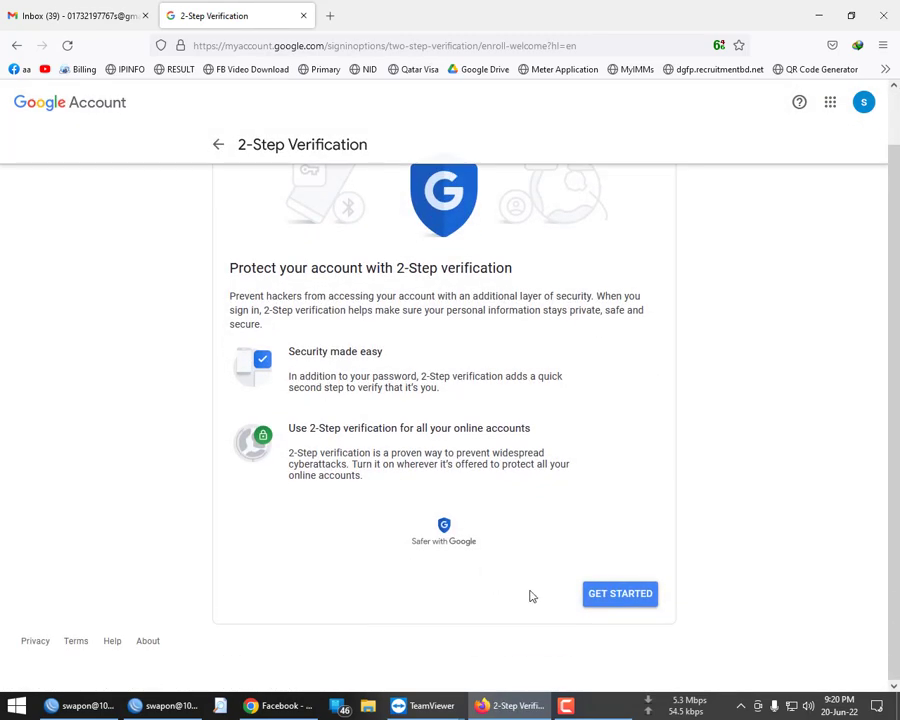
click(625, 597)
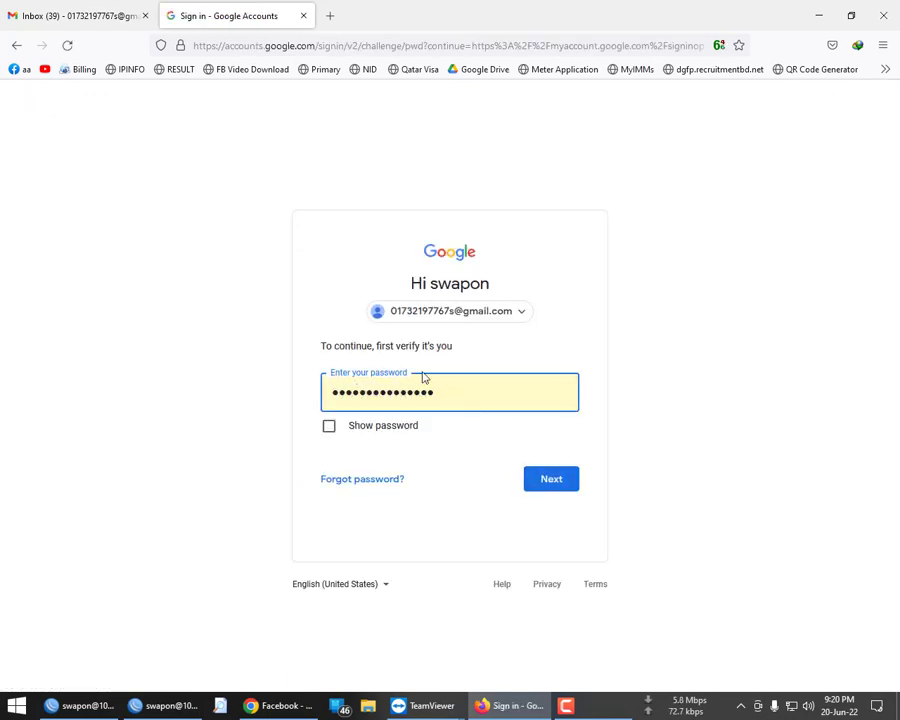
click(545, 482)
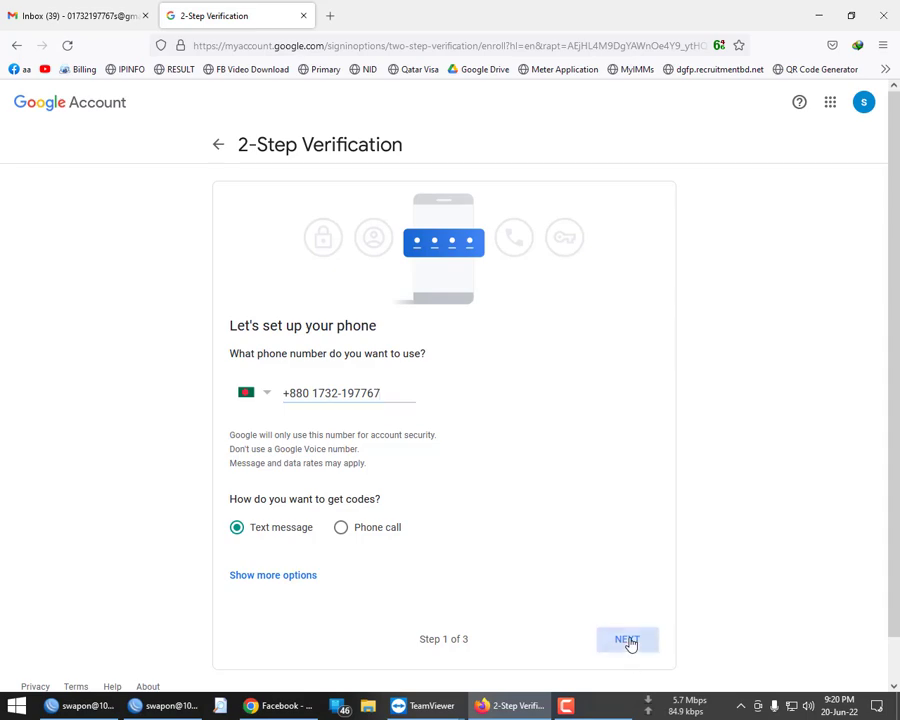
Turn on 2-Step Verification using text message codes to the account's phone number, entering the received verification code
click(629, 640)
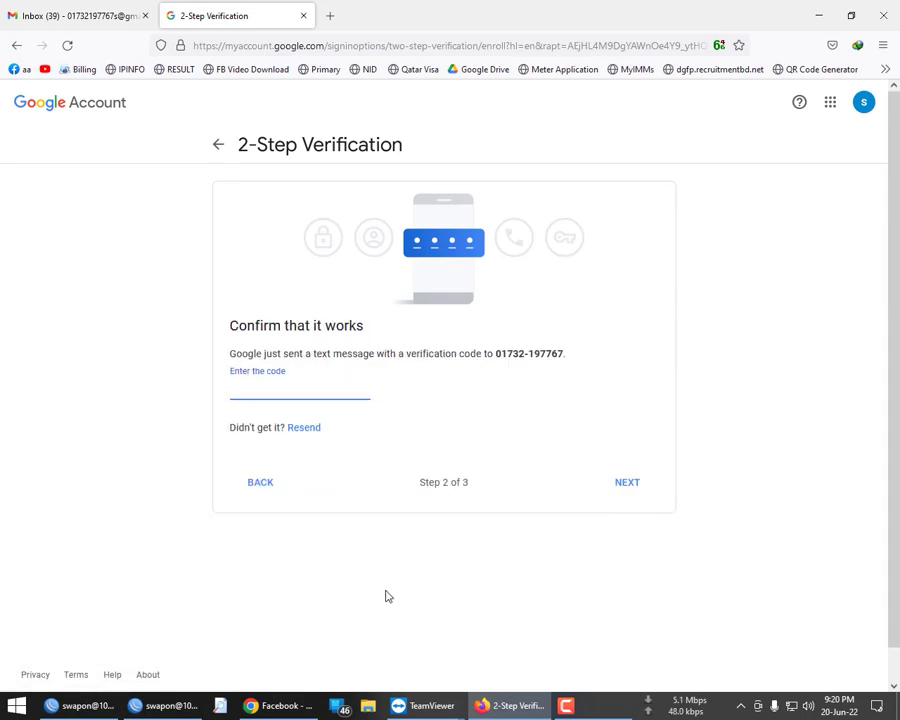
mouse_move(407, 711)
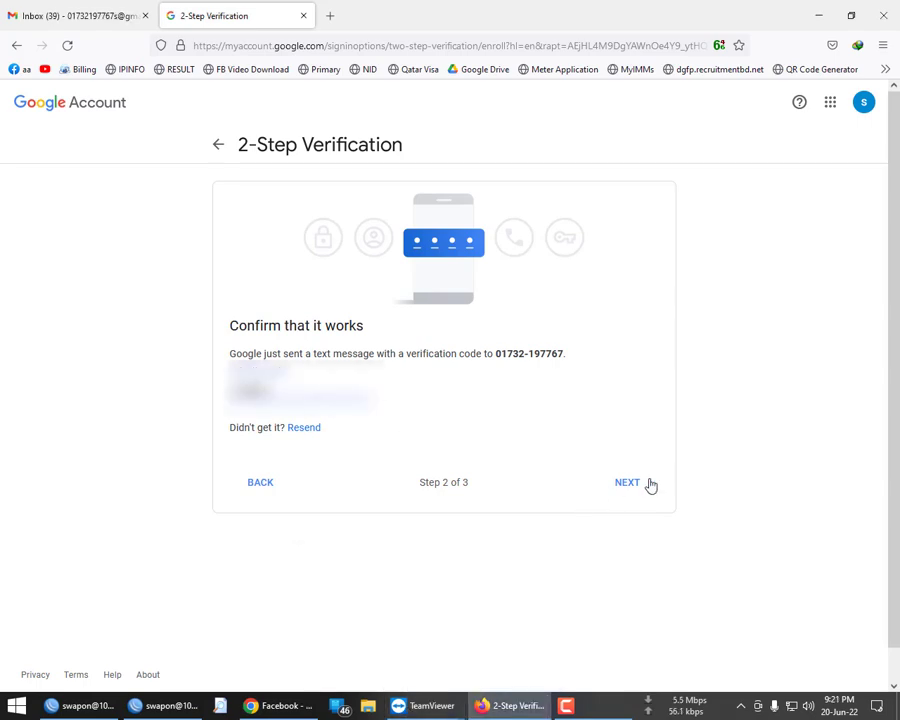
click(645, 483)
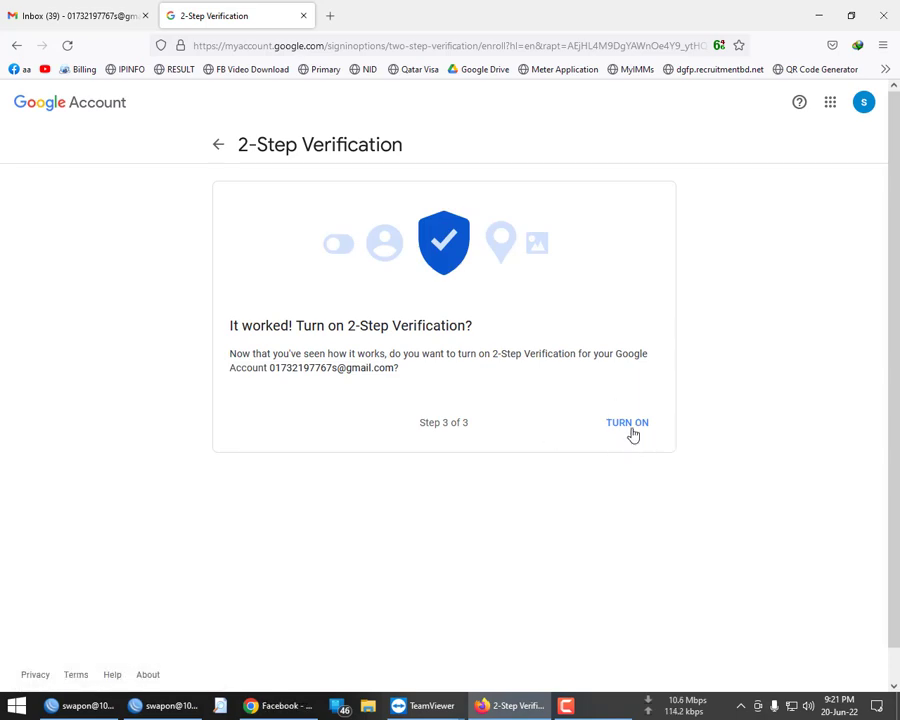
click(631, 430)
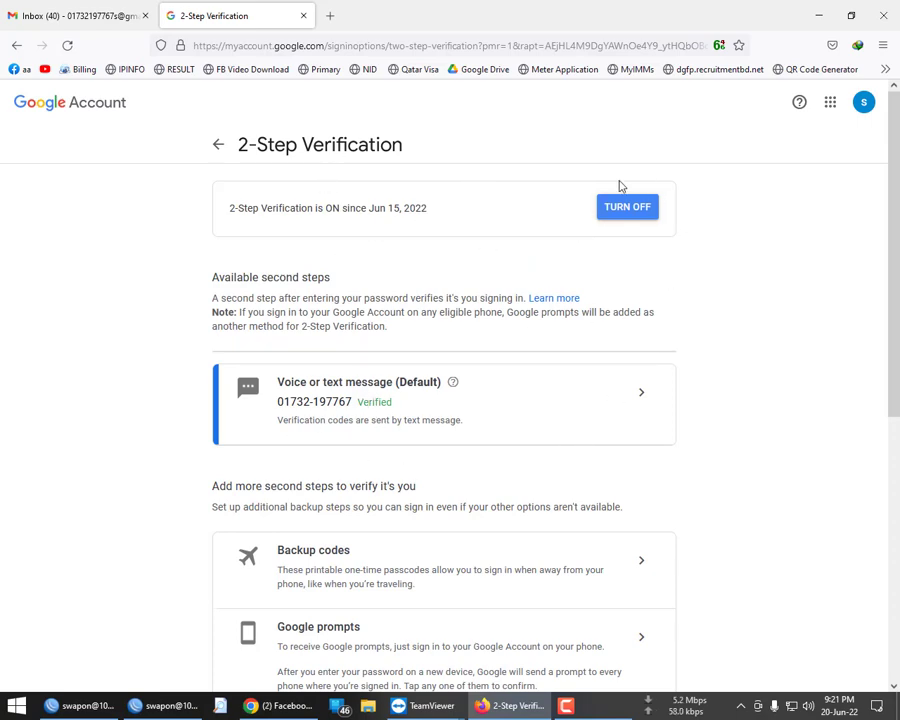
Return to the Security settings and open App passwords, verifying identity with the account password
click(217, 148)
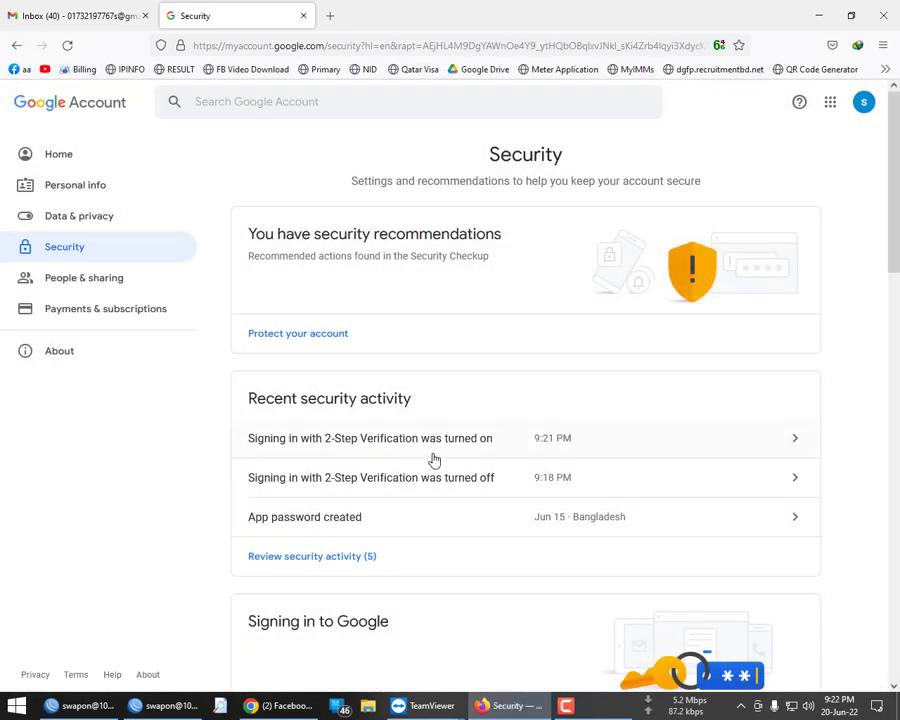
scroll(363, 397, down, 2)
scroll(363, 397, up, 2)
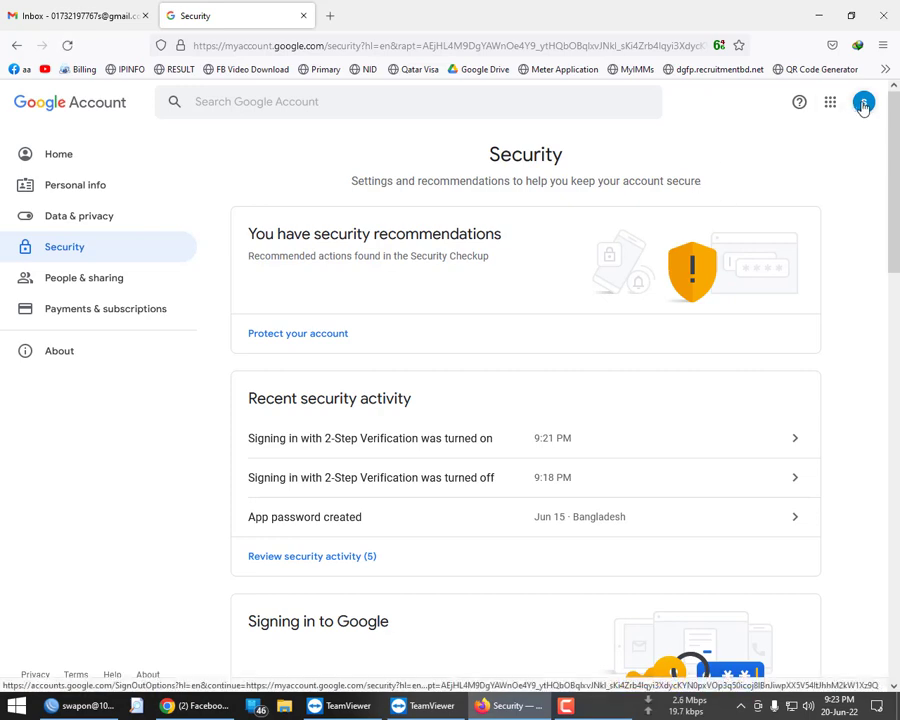
scroll(327, 398, down, 4)
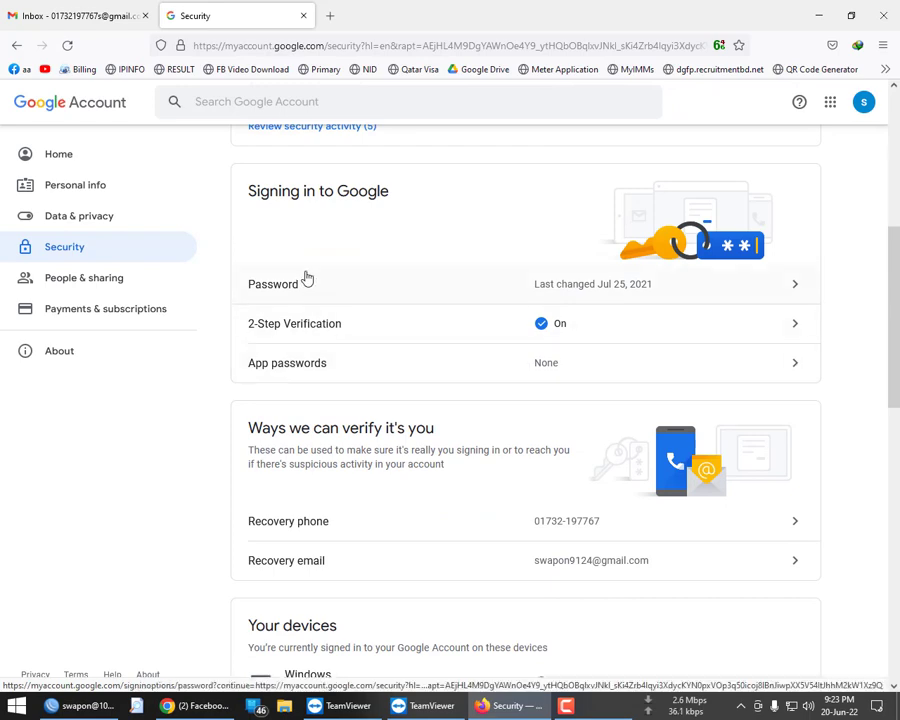
click(557, 372)
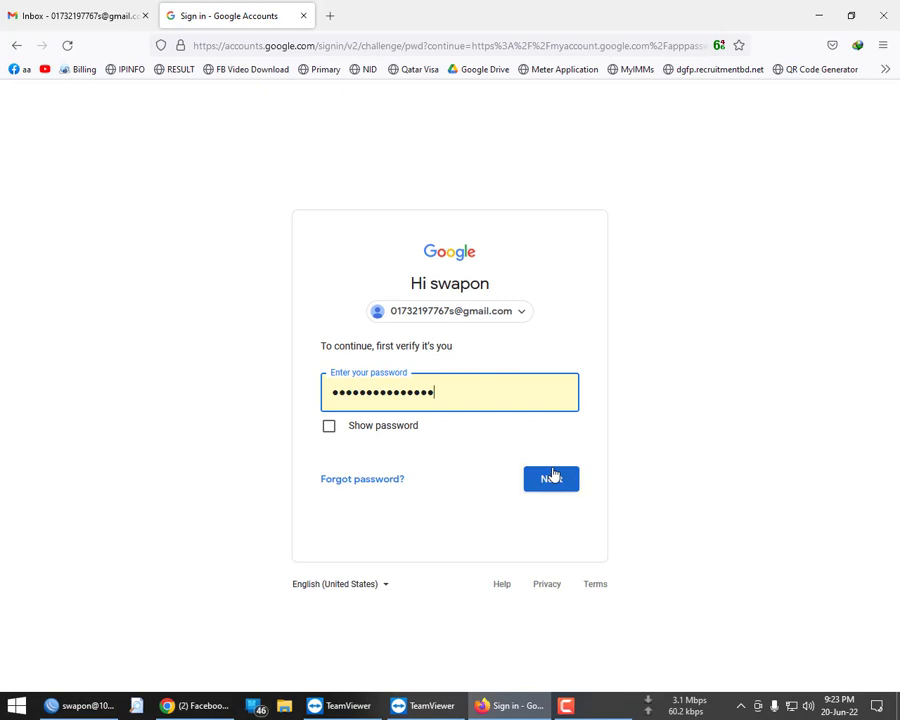
click(553, 476)
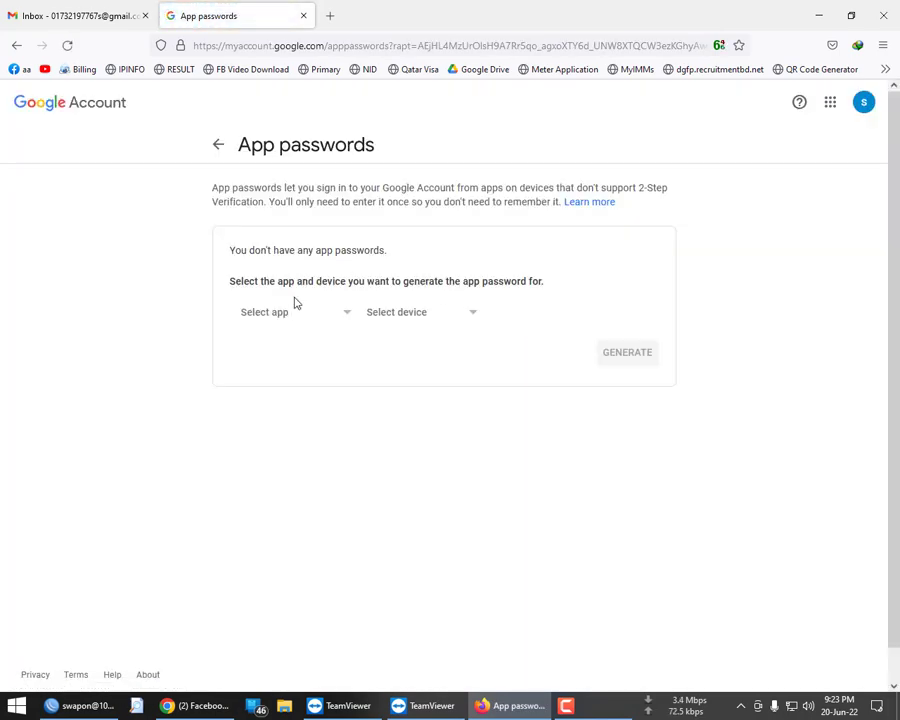
Generate an app password for a custom-named app called Mikrotik
click(343, 313)
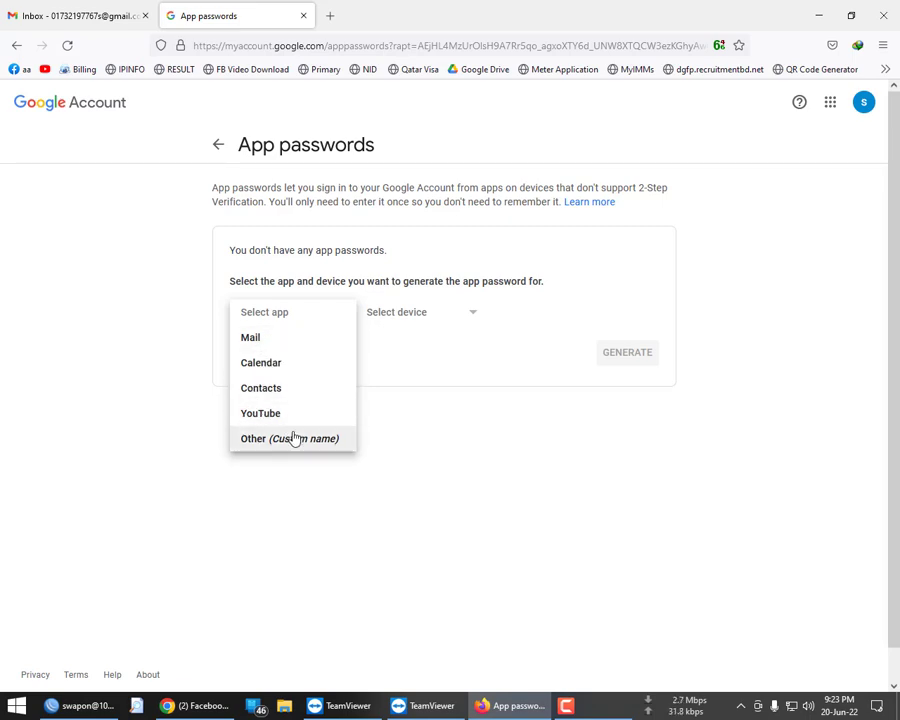
click(294, 440)
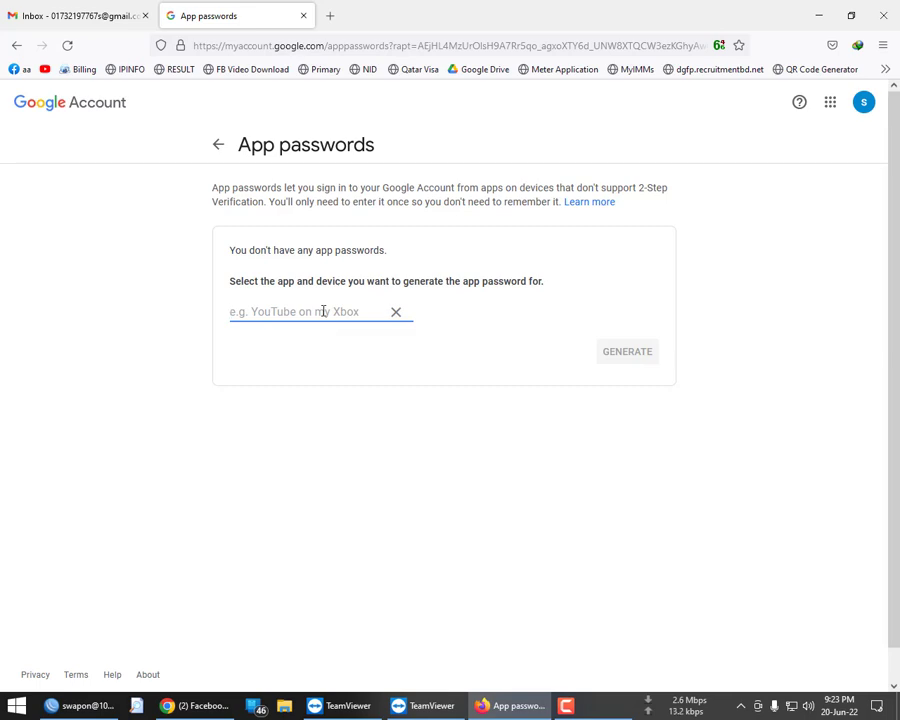
text(Mikrotik)
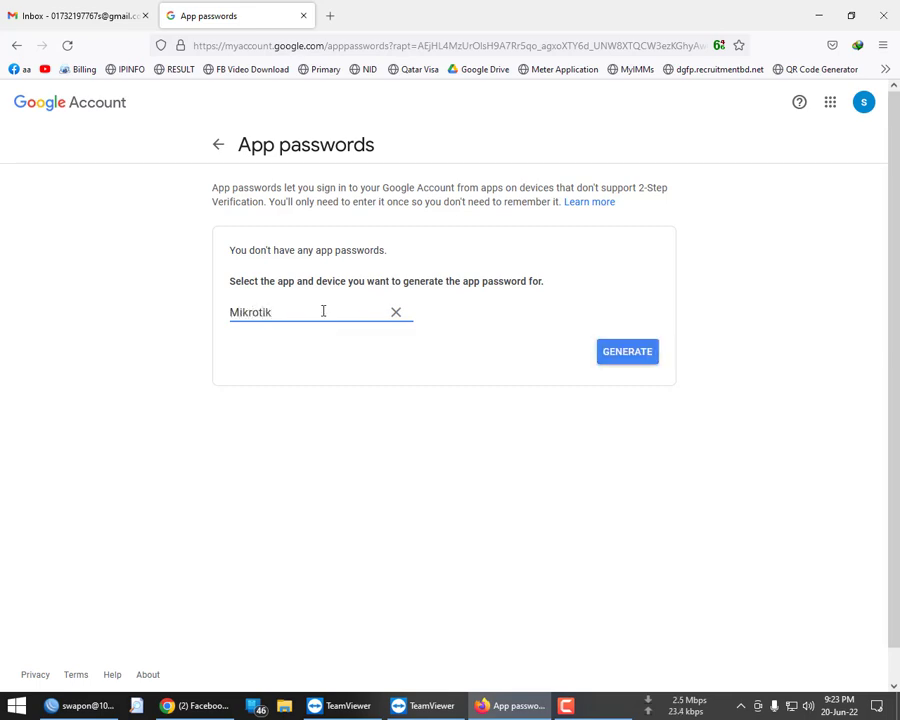
click(632, 352)
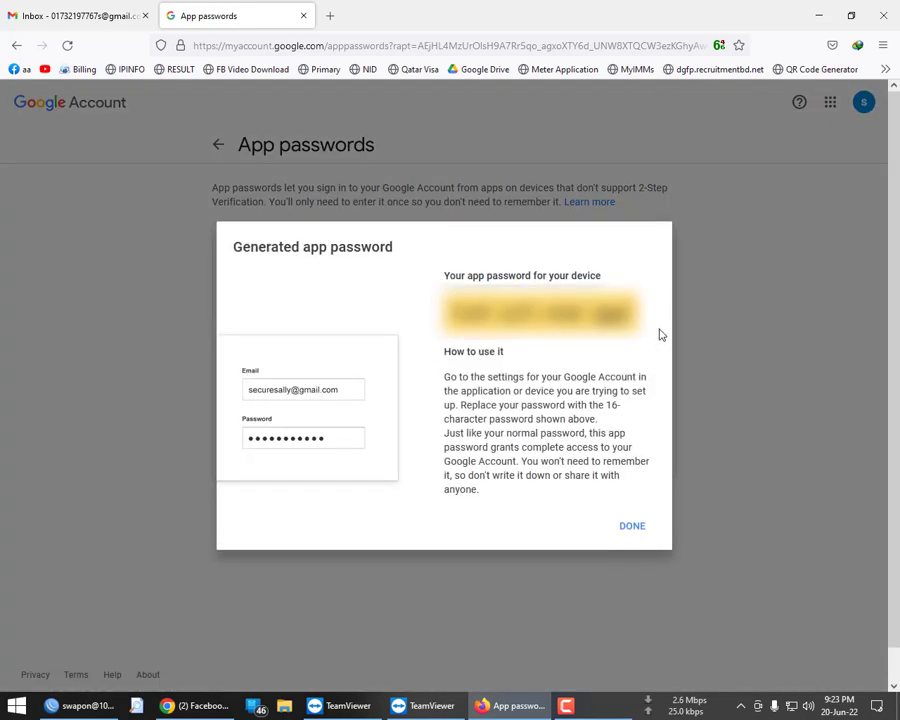
Copy the generated app password and close its dialog
drag(448, 312, 647, 325)
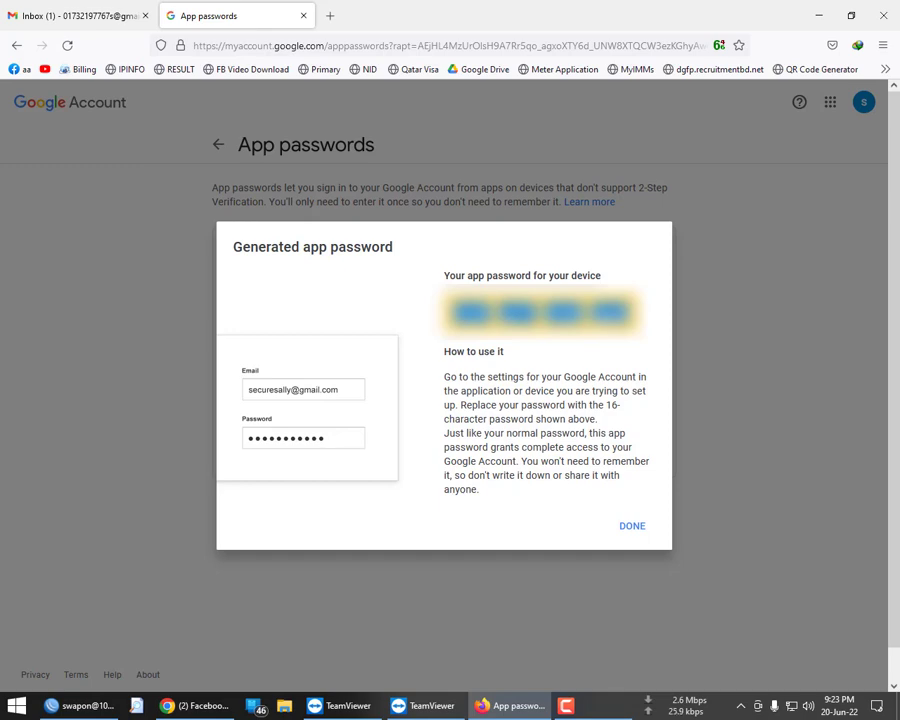
right_click(614, 318)
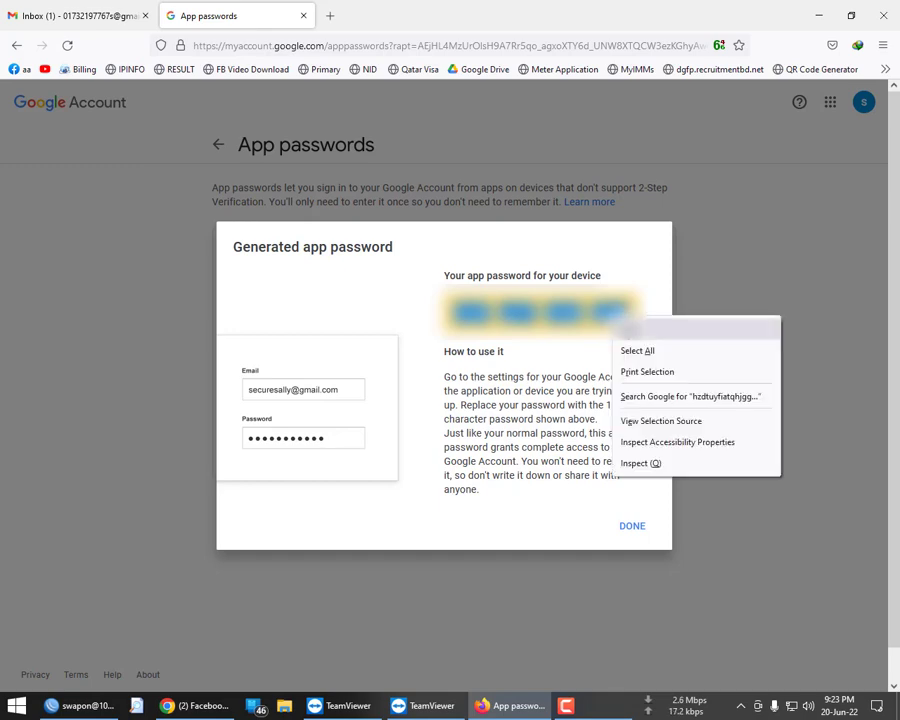
click(628, 327)
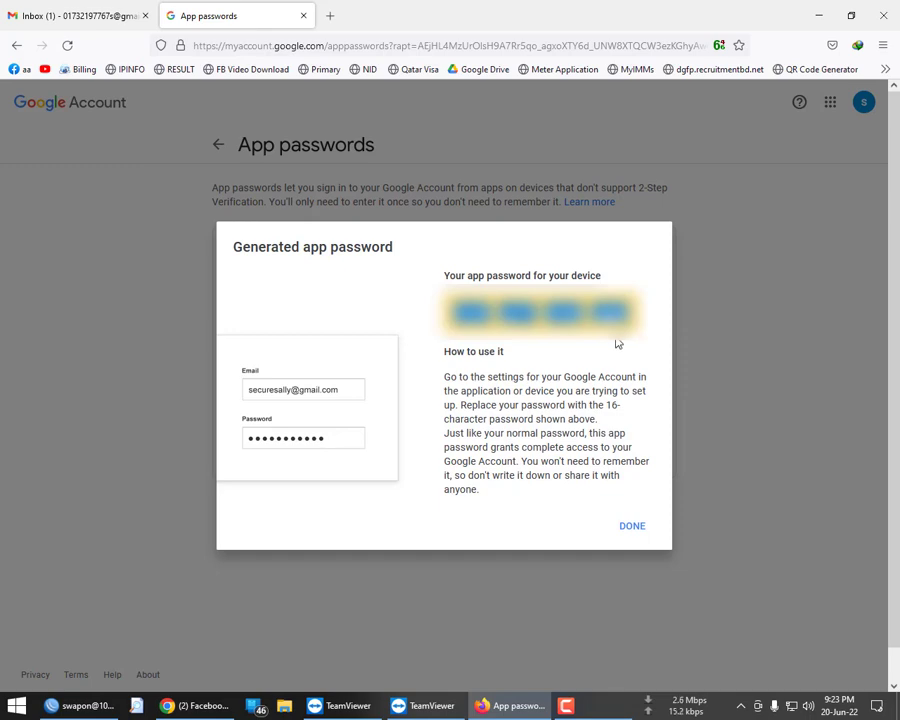
right_click(567, 318)
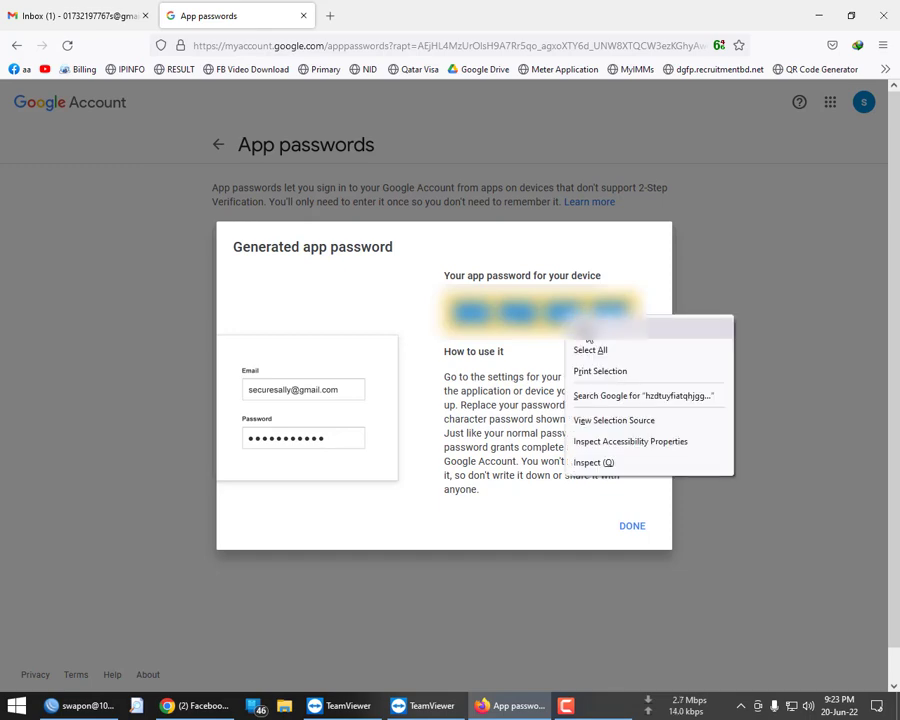
click(600, 327)
right_click(518, 308)
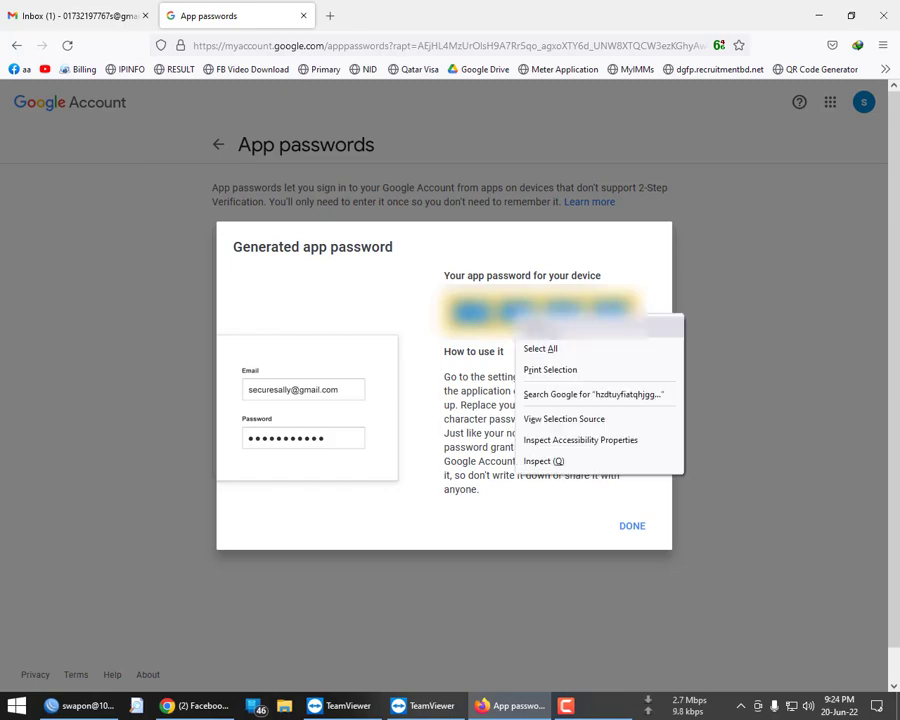
click(545, 322)
click(632, 528)
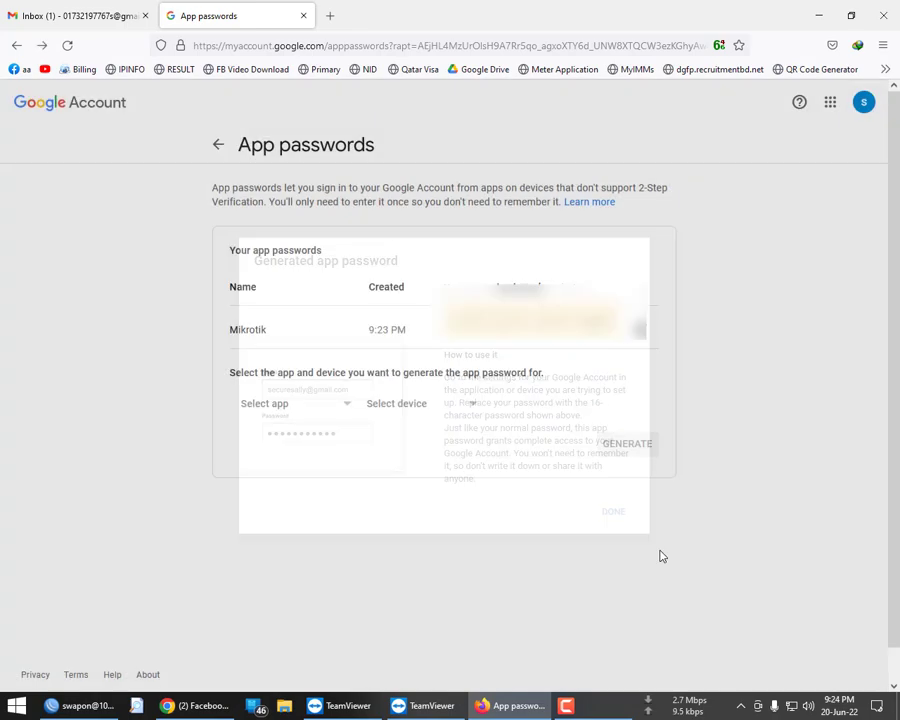
Create a new text document on the Windows desktop named Gmail MIkrotik Password
key(super+d)
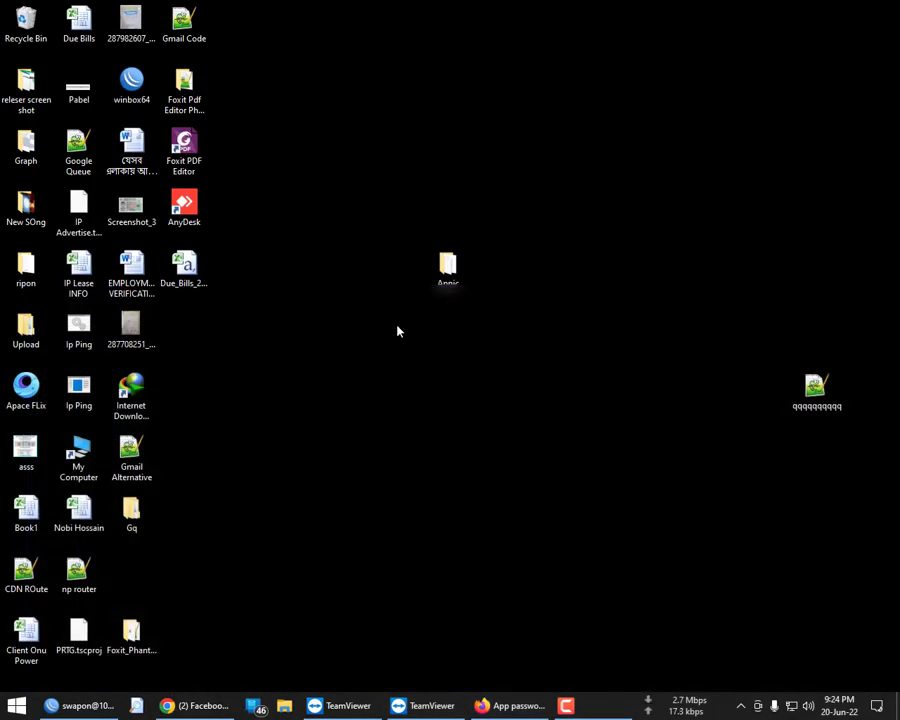
right_click(259, 325)
mouse_move(362, 424)
click(445, 491)
text(Gmai)
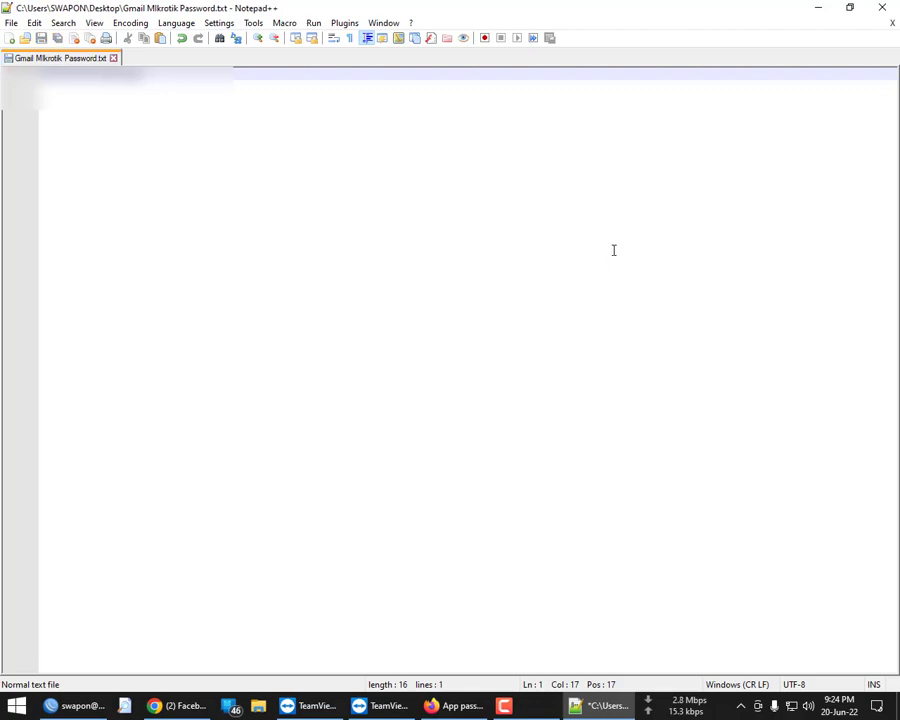
Close the password text file and the TeamViewer window, and connect to Core_Router at 103.175.242.1 in WinBox
click(880, 7)
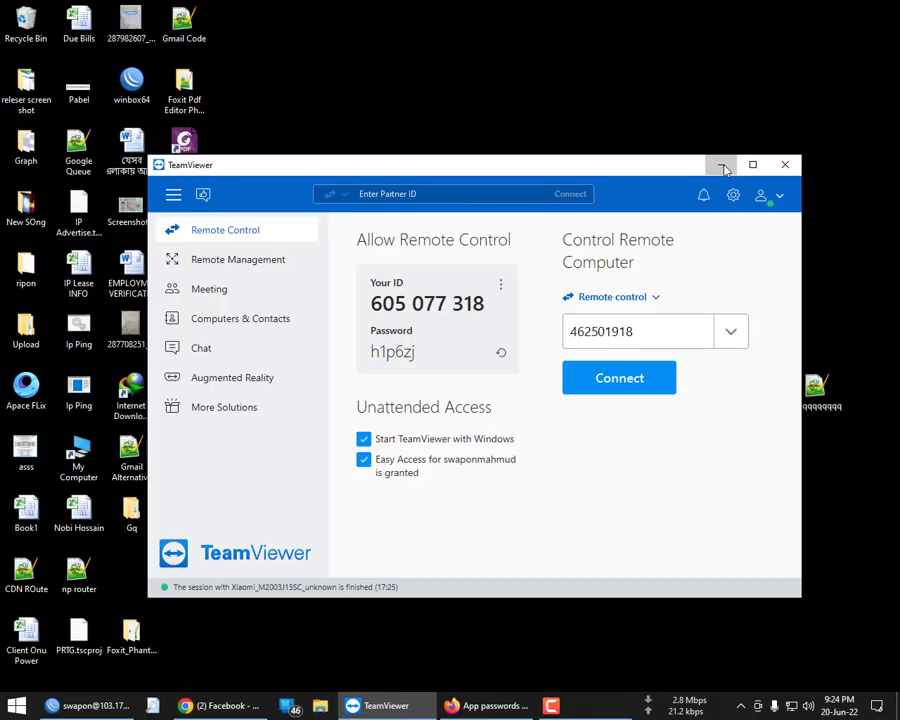
click(786, 168)
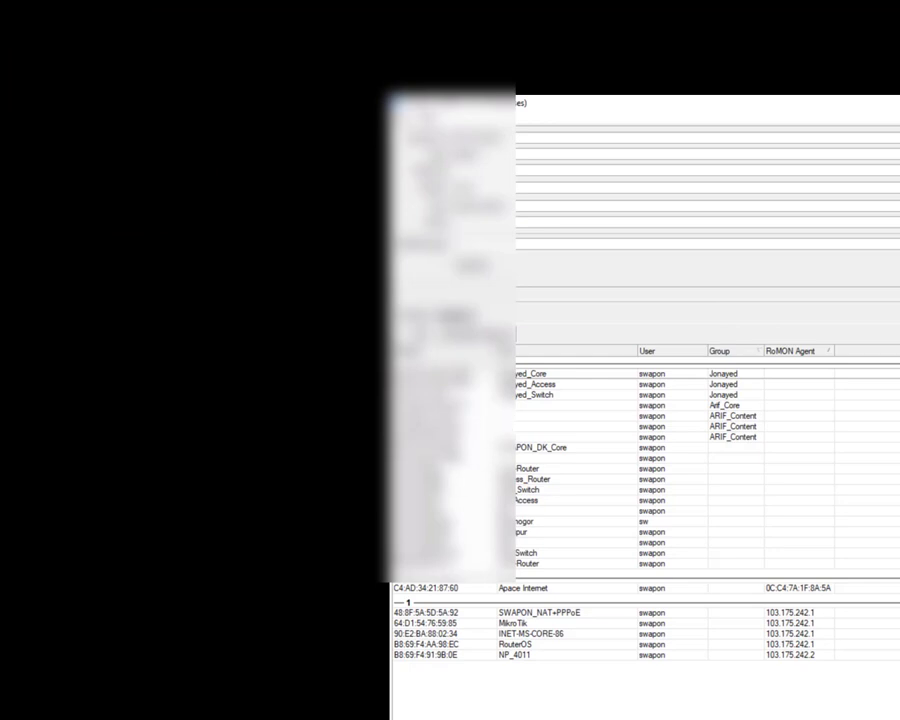
double_click(560, 468)
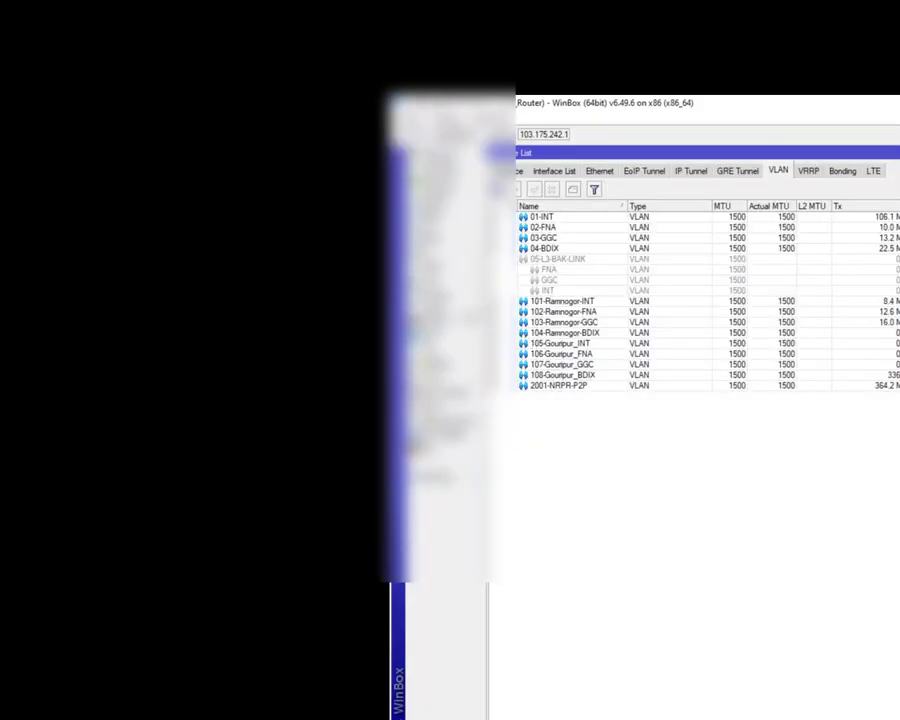
Open the e-mail backup script from the router's system scripts and copy its entire source
click(440, 302)
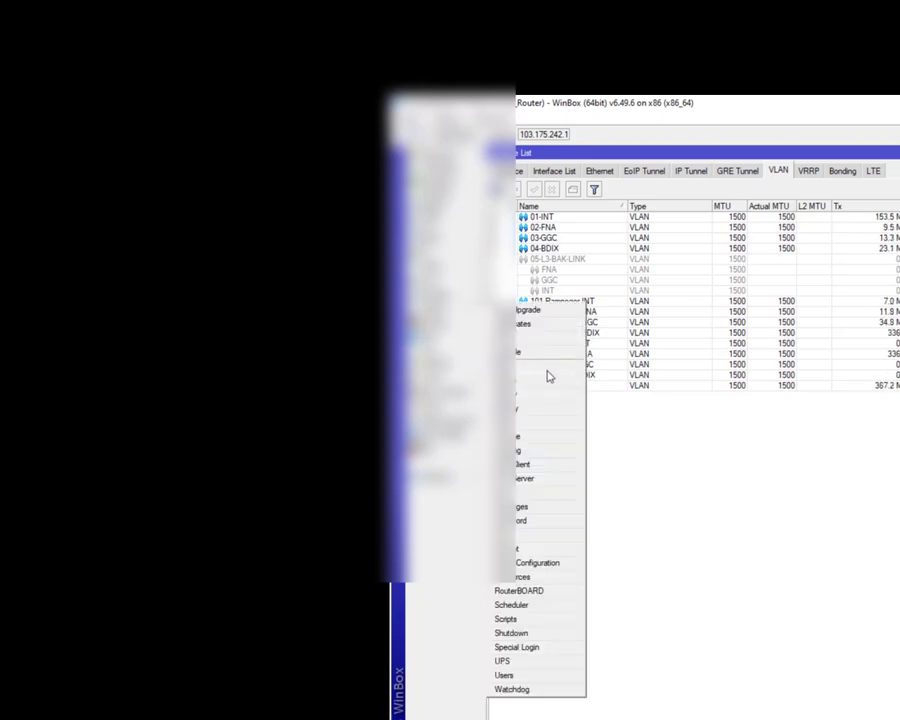
click(522, 627)
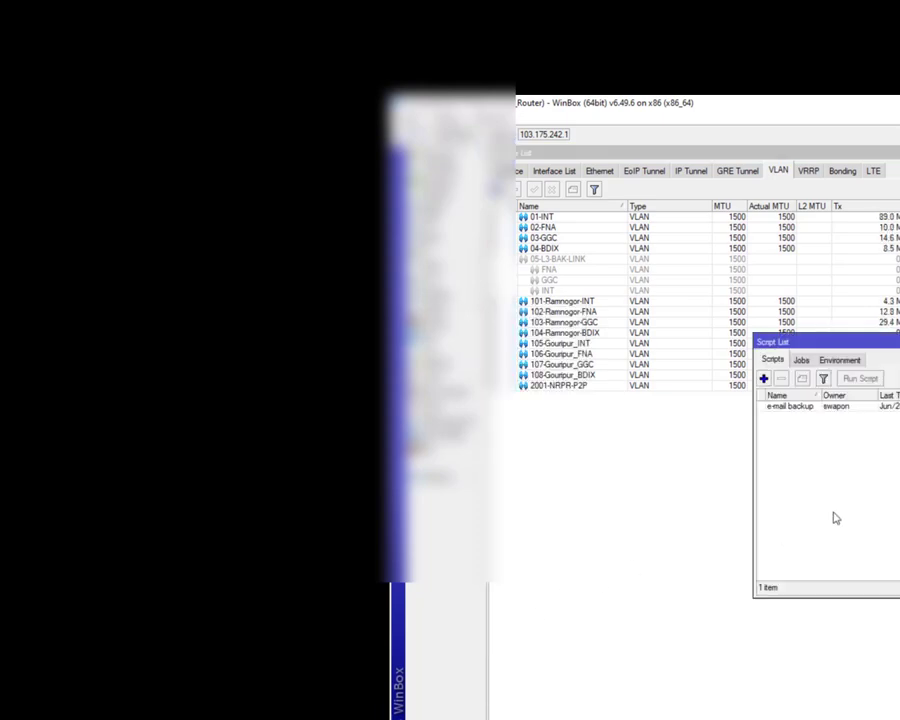
double_click(810, 414)
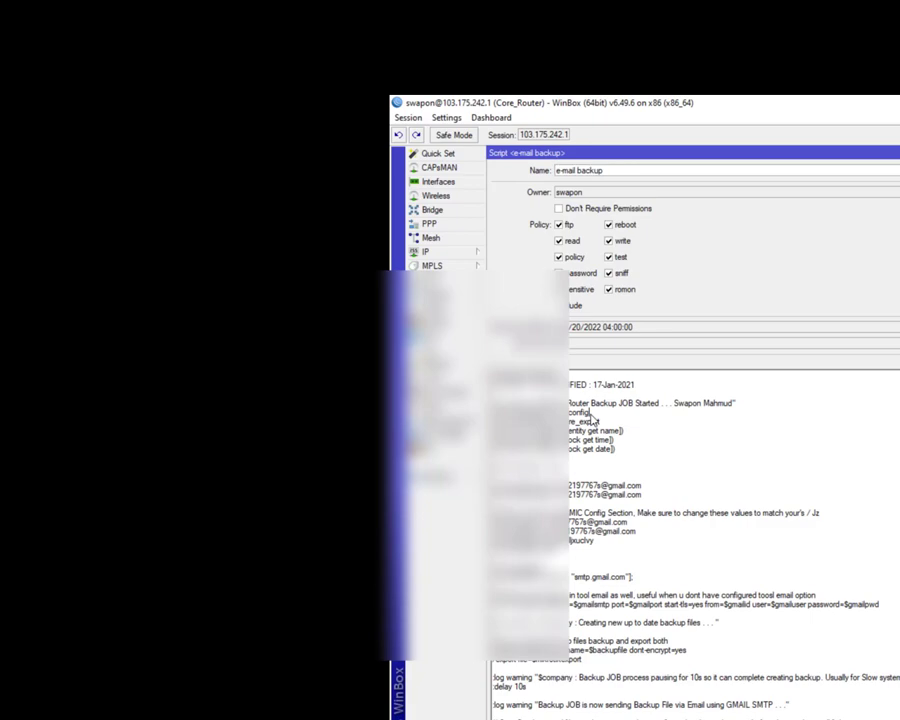
click(592, 420)
key(ctrl+a)
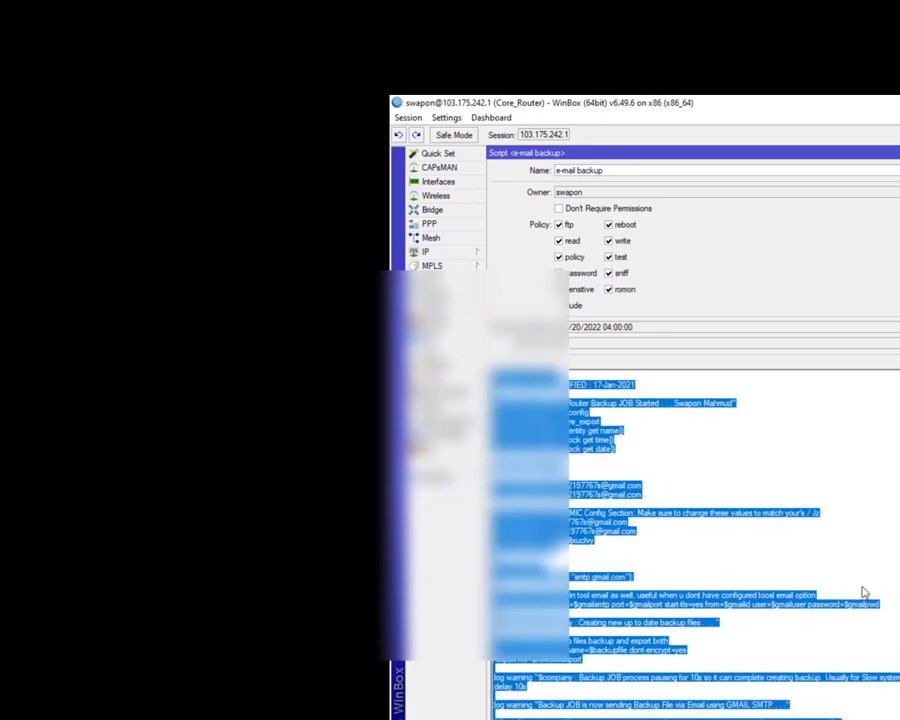
Create a desktop text document named Gmail MIkrotik Script, and save the copied script source in it
key(super+d)
right_click(561, 508)
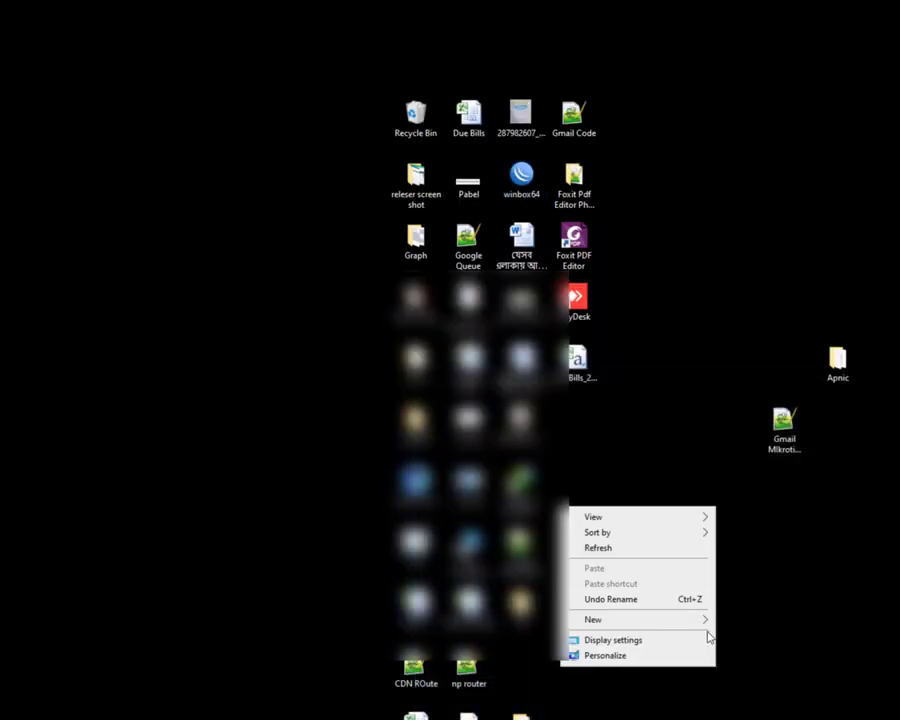
mouse_move(695, 621)
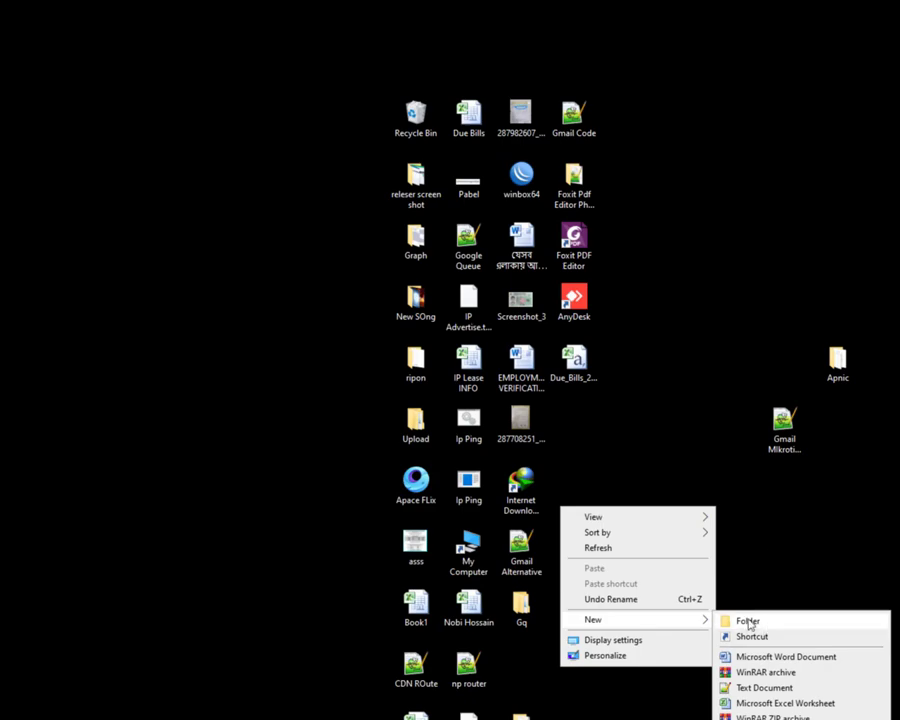
click(755, 703)
text(G)
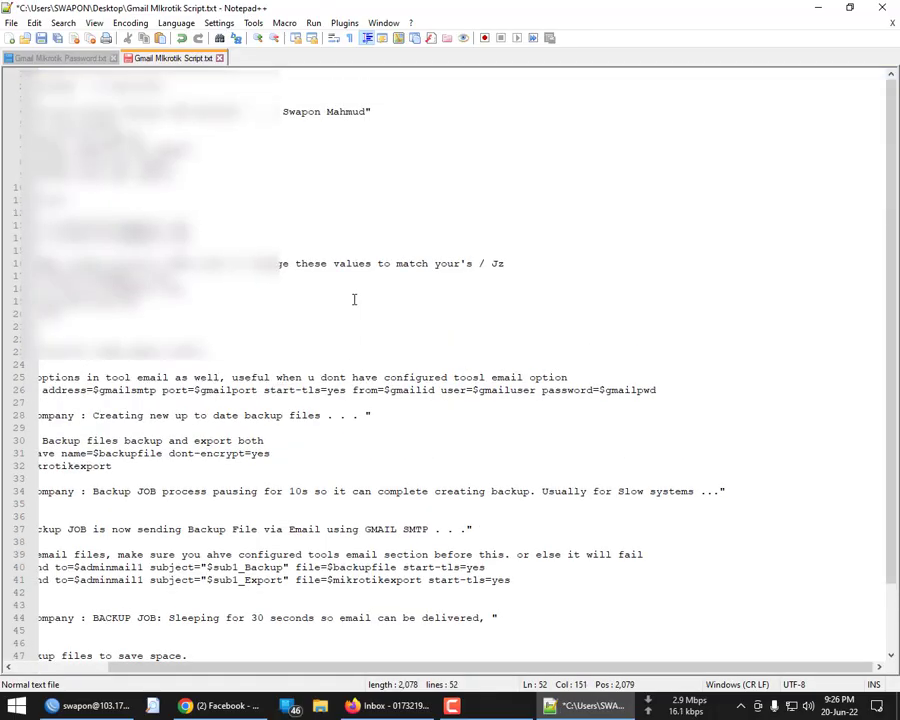
key(ctrl+s)
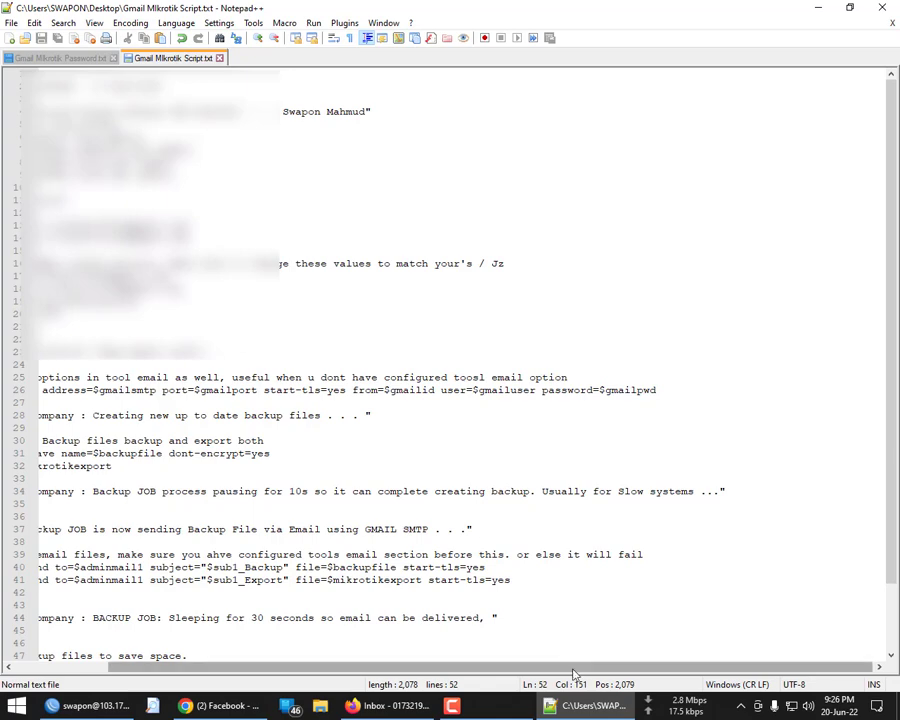
Examine the admin mail addresses and the Gmail ID, user and password lines of the script
drag(572, 670, 428, 660)
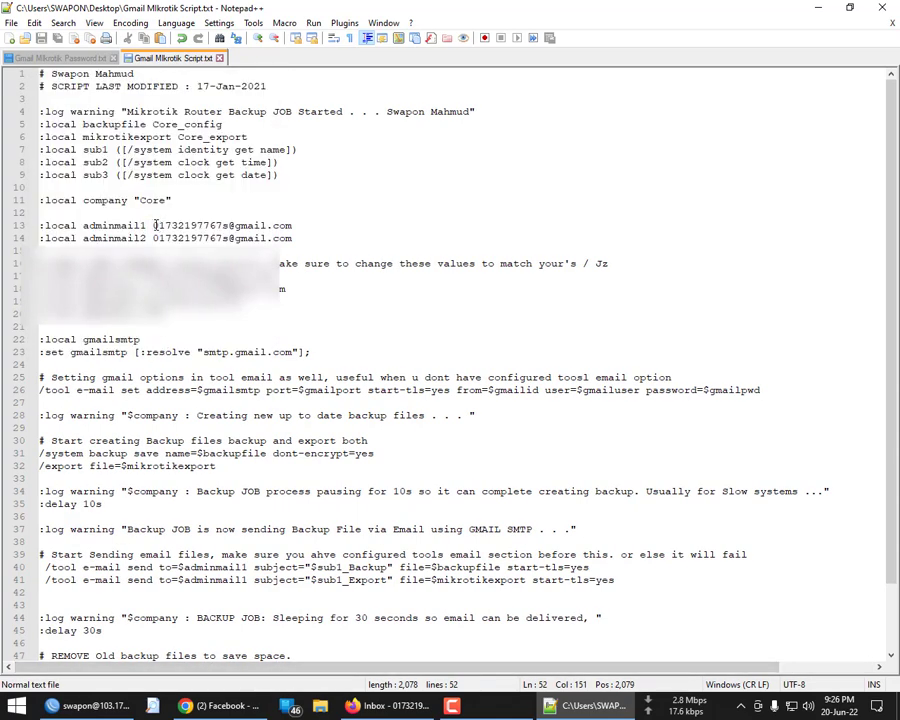
mouse_move(154, 225)
mouse_down()
mouse_move(296, 225)
mouse_move(152, 238)
mouse_up()
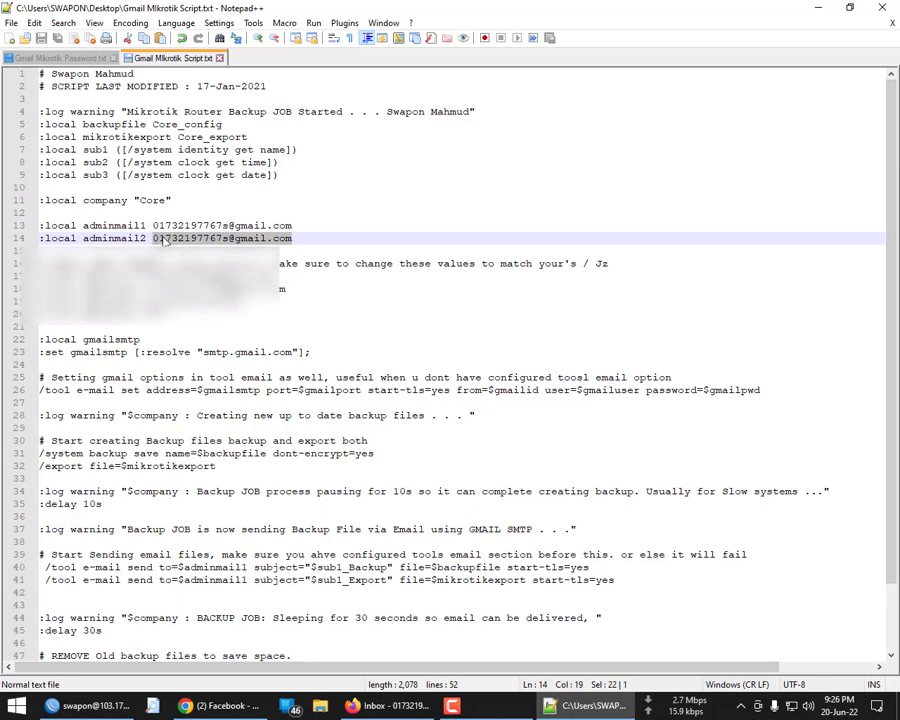
drag(153, 226, 41, 238)
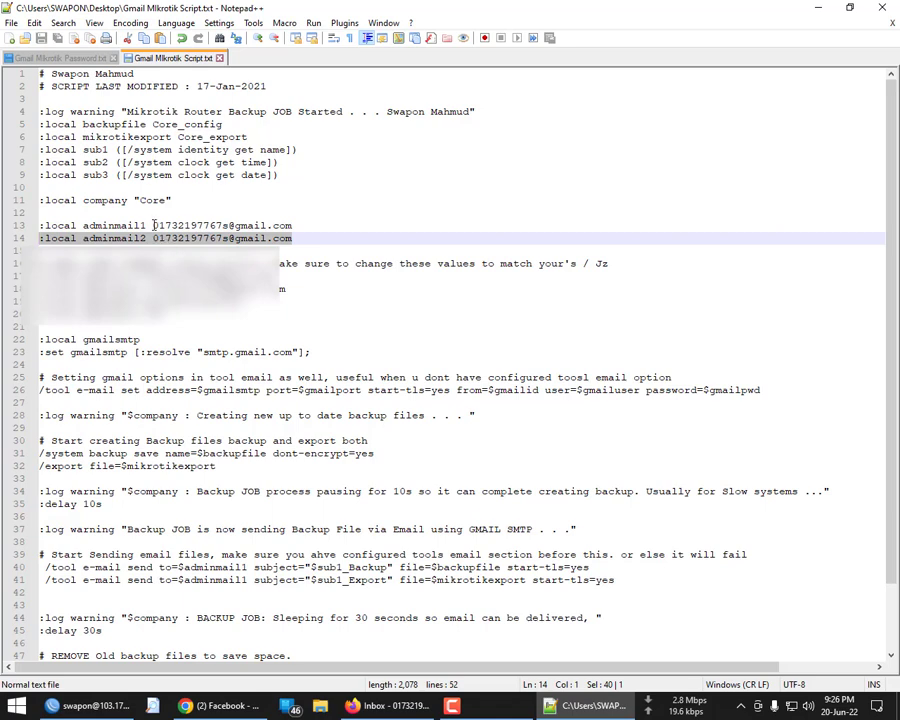
drag(153, 226, 214, 213)
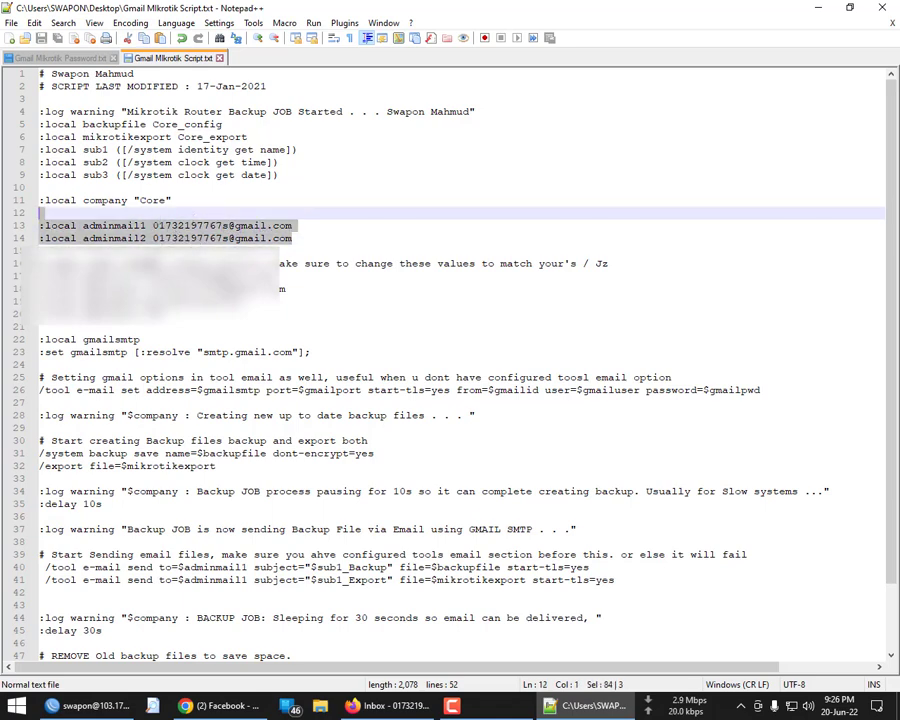
click(133, 276)
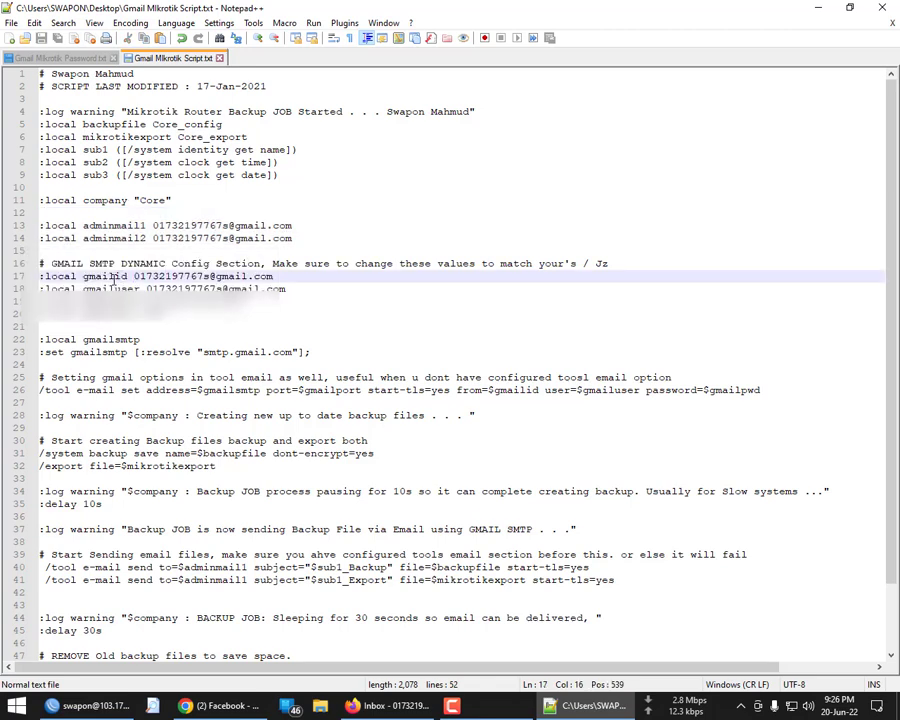
drag(210, 276, 284, 276)
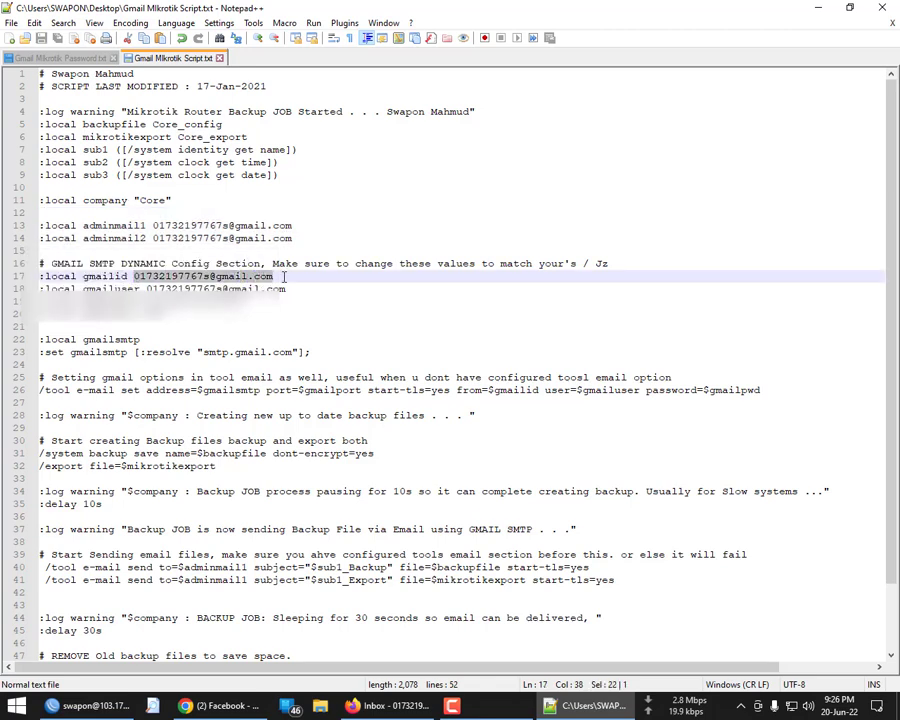
drag(147, 288, 285, 292)
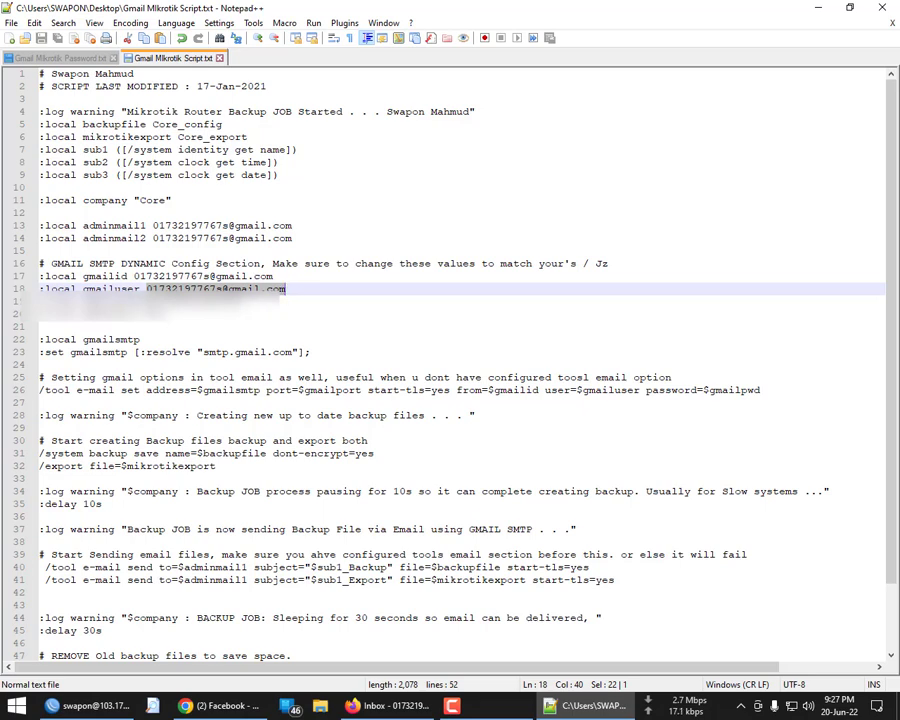
drag(141, 301, 242, 301)
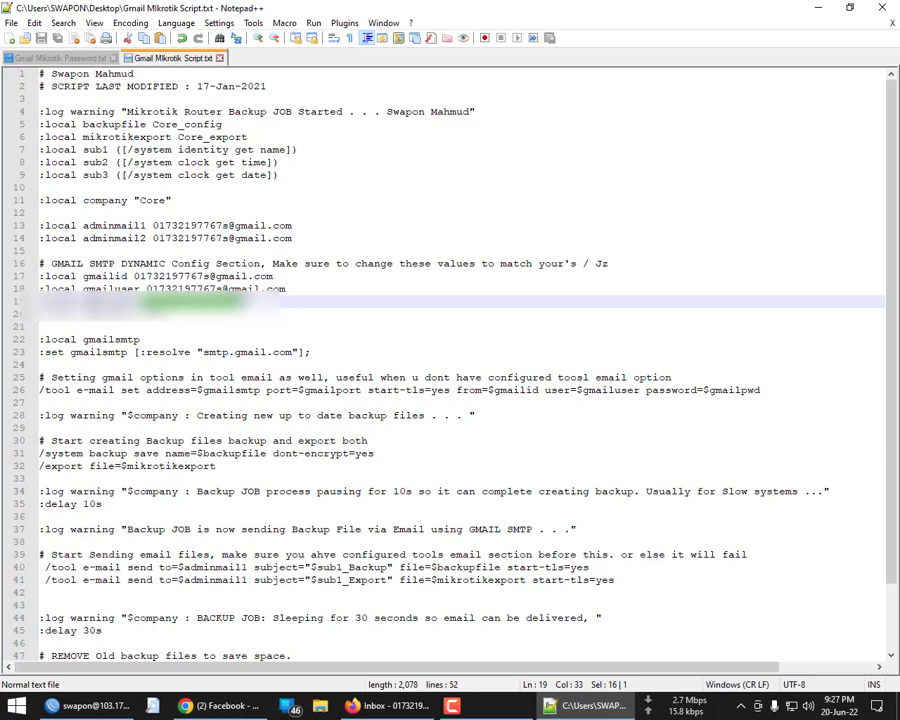
Replace the Gmail password value on line 19 of the script with the app password copied from Gmail MIkrotik Password.txt, and save
click(60, 60)
drag(150, 74, 40, 74)
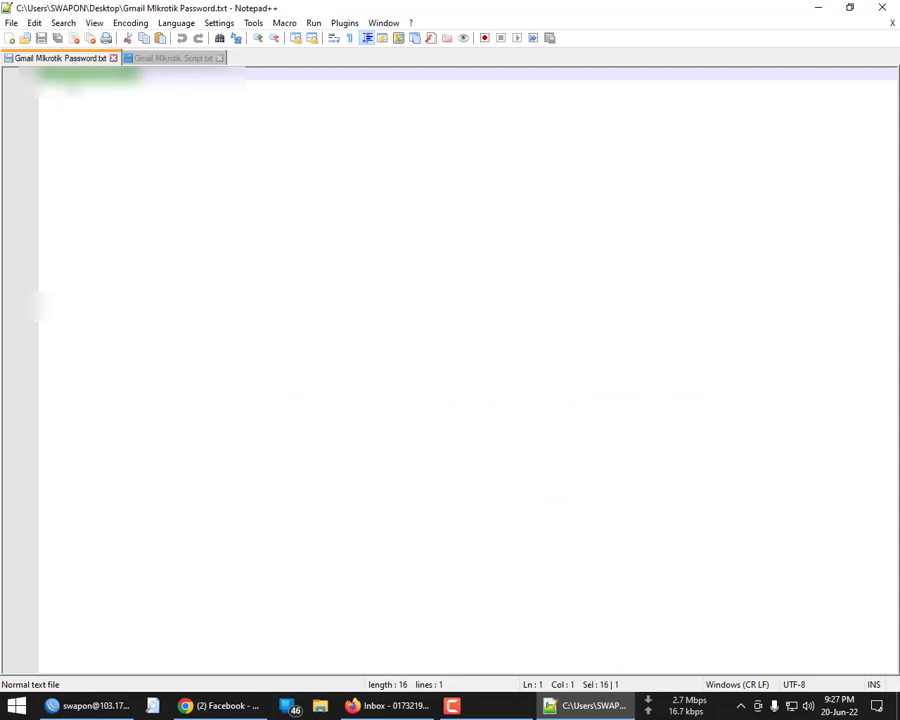
right_click(88, 81)
click(120, 104)
click(140, 57)
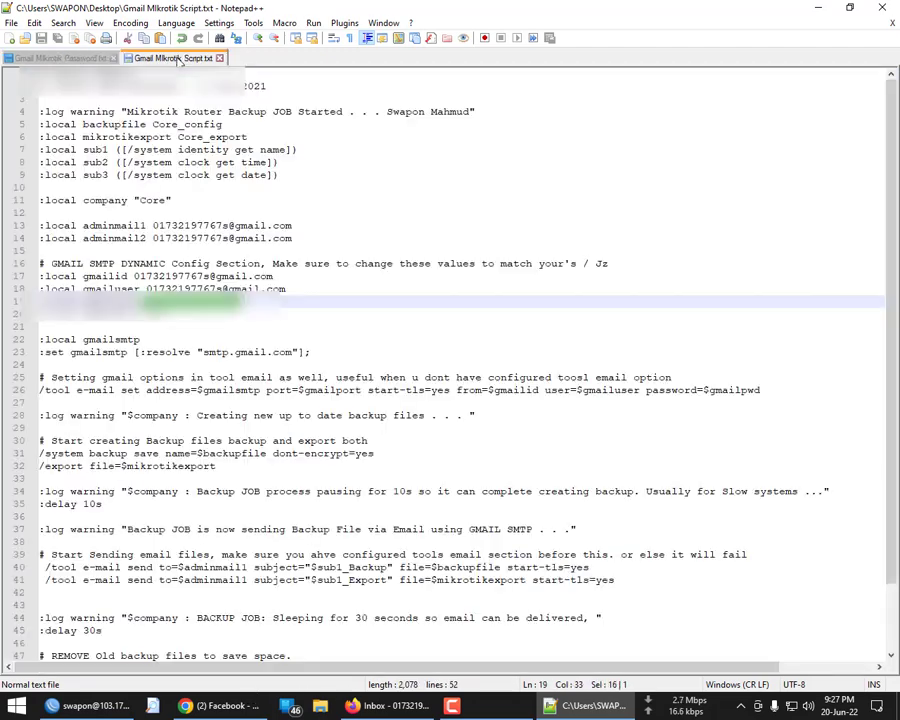
key(ctrl+shift+Left)
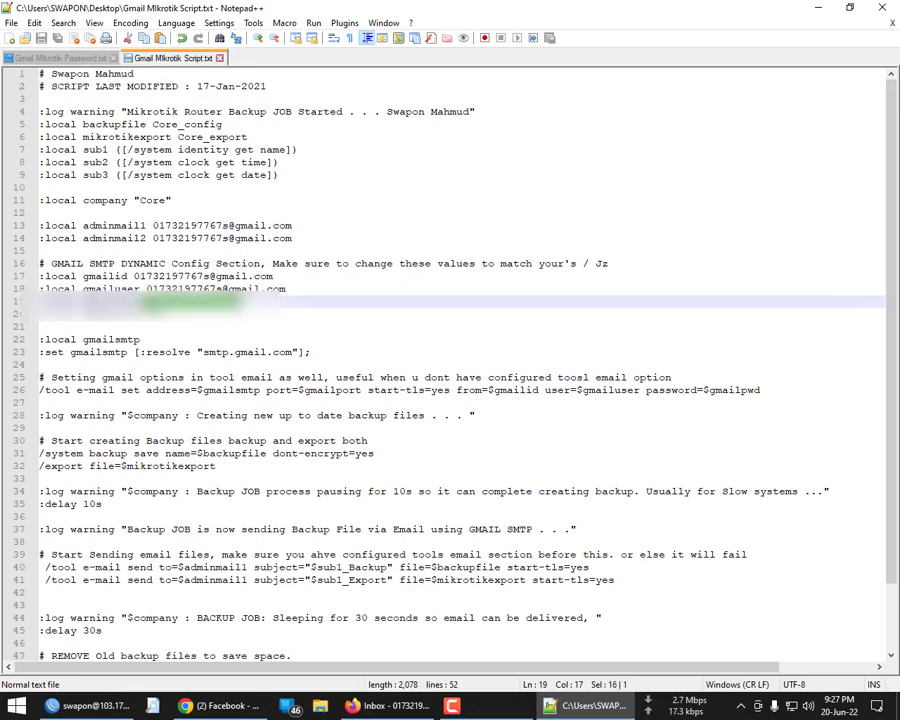
key(ctrl+v)
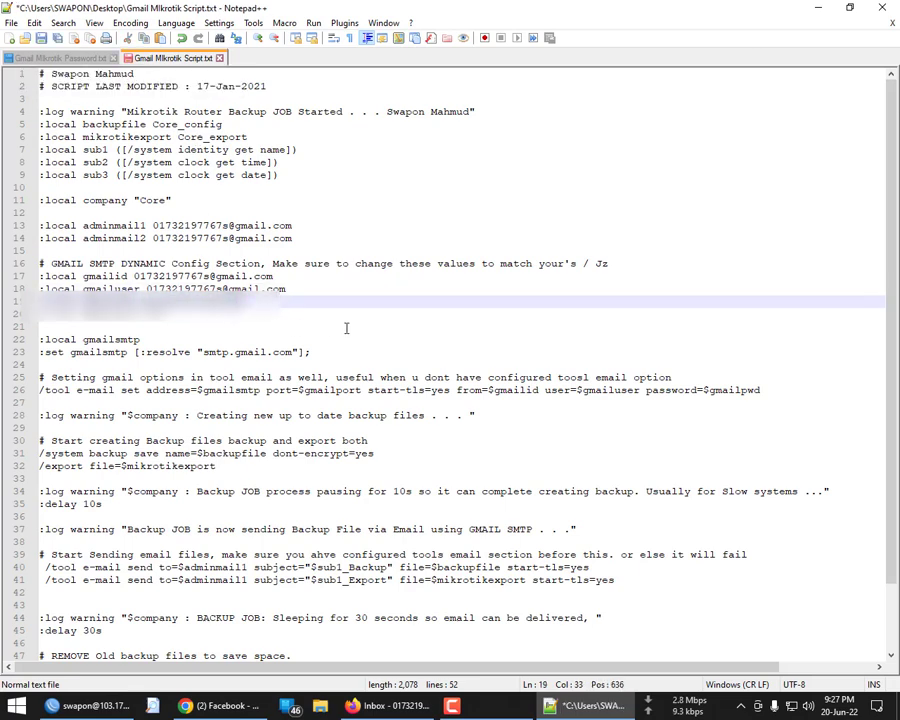
key(ctrl+s)
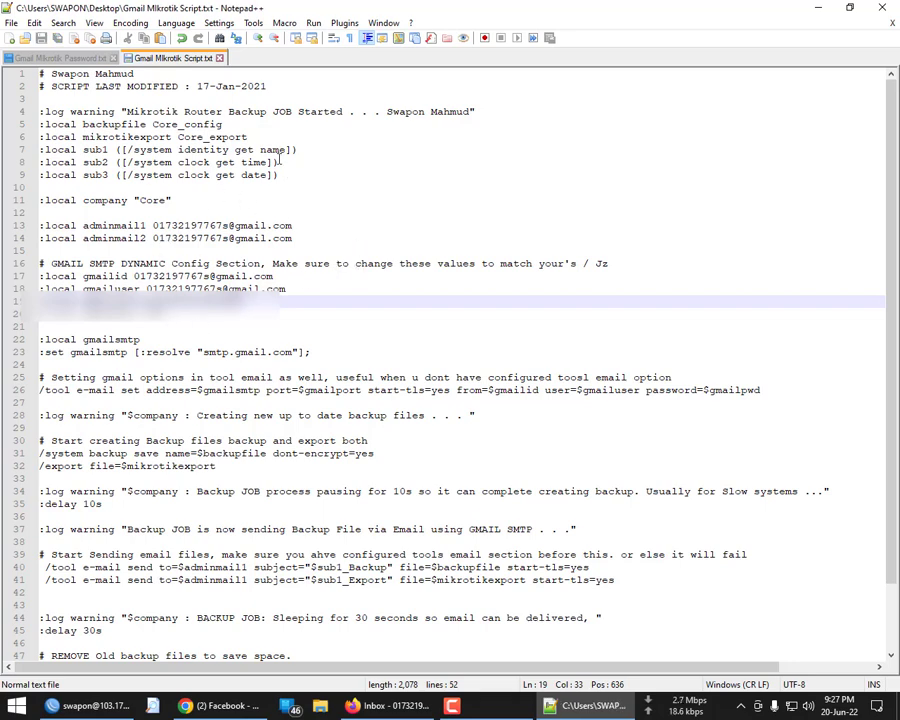
Review the backupfile and mikrotikexport names on lines 5 and 6 of the script, especially their Core prefix
double_click(160, 124)
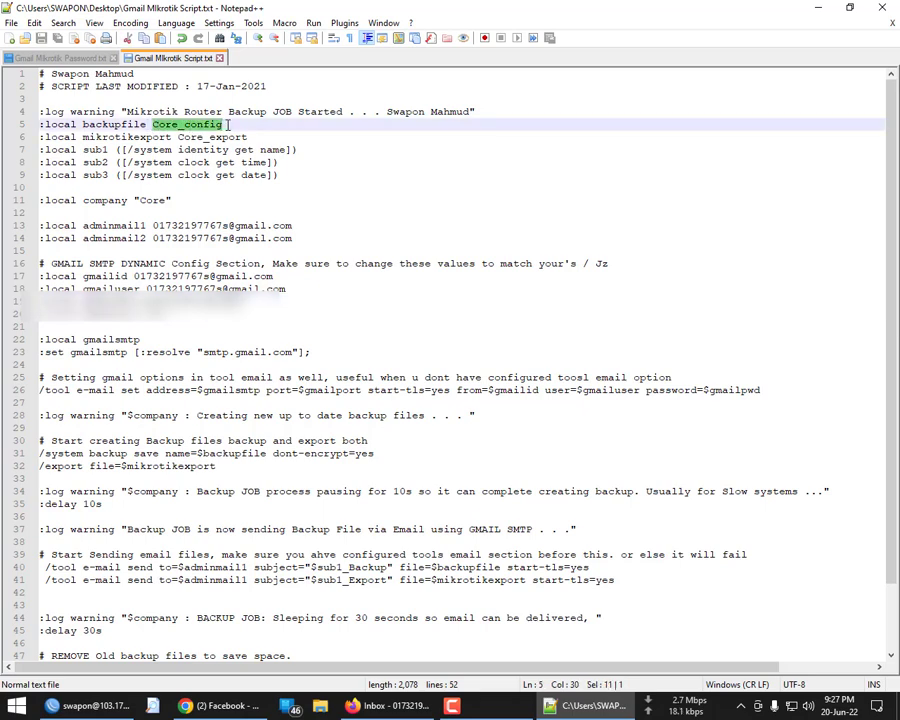
click(180, 125)
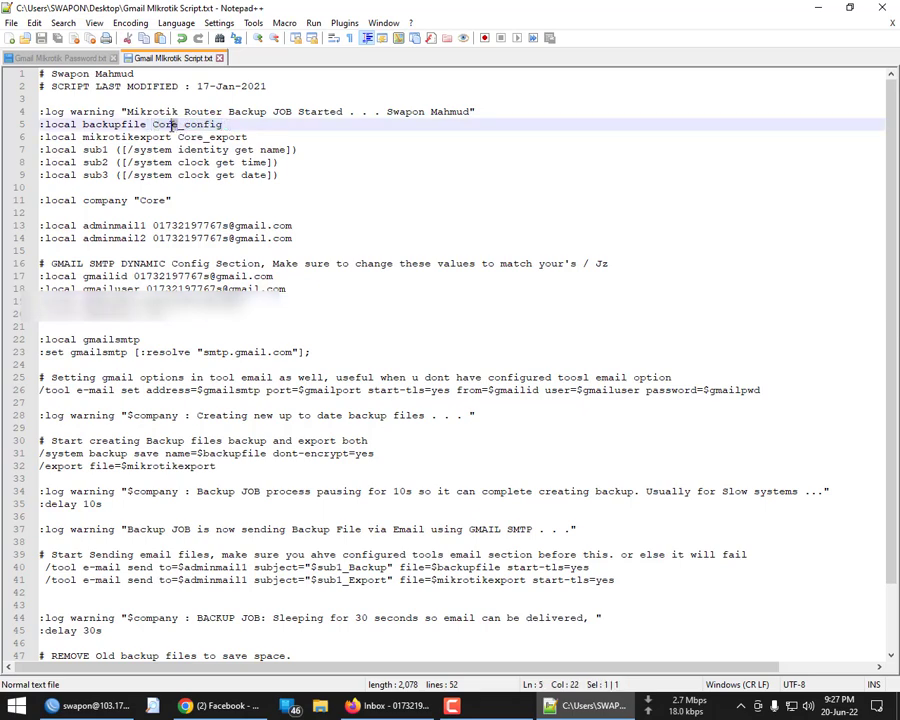
click(166, 127)
drag(178, 125, 152, 124)
click(159, 124)
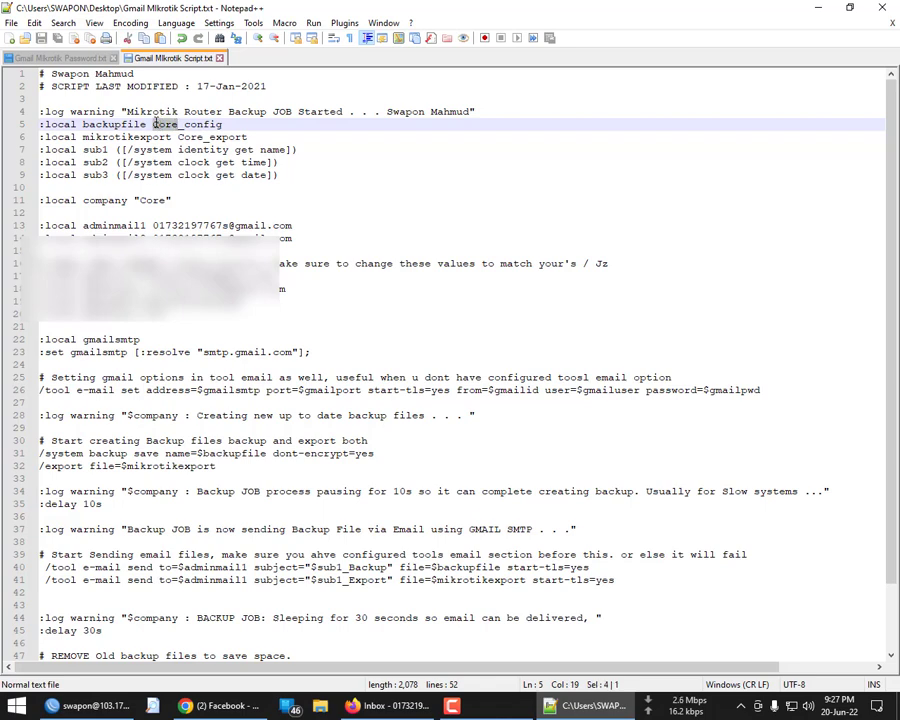
drag(96, 124, 222, 124)
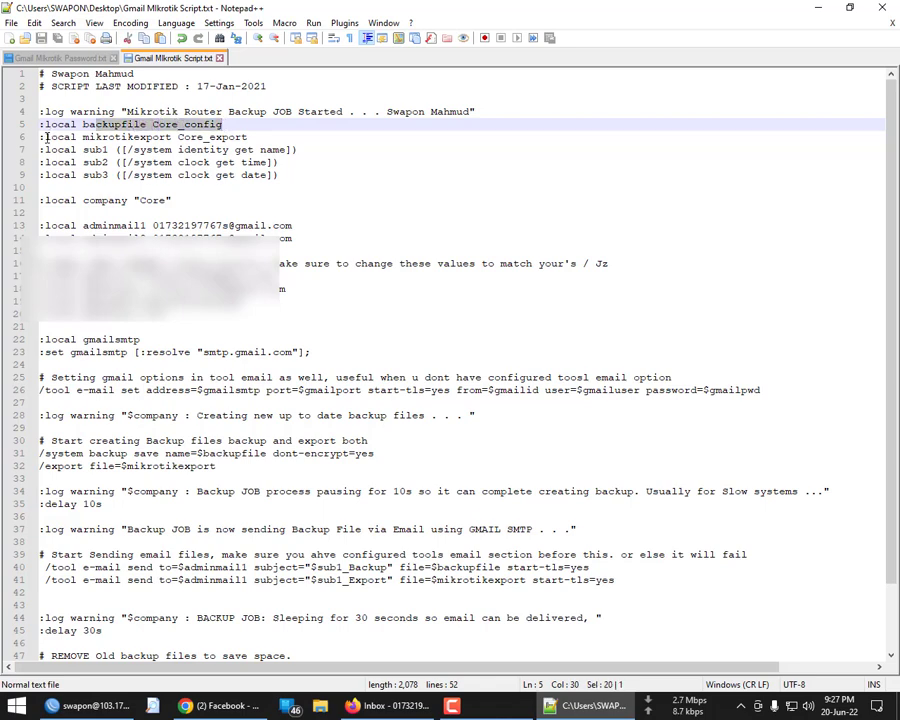
drag(45, 137, 178, 137)
click(185, 137)
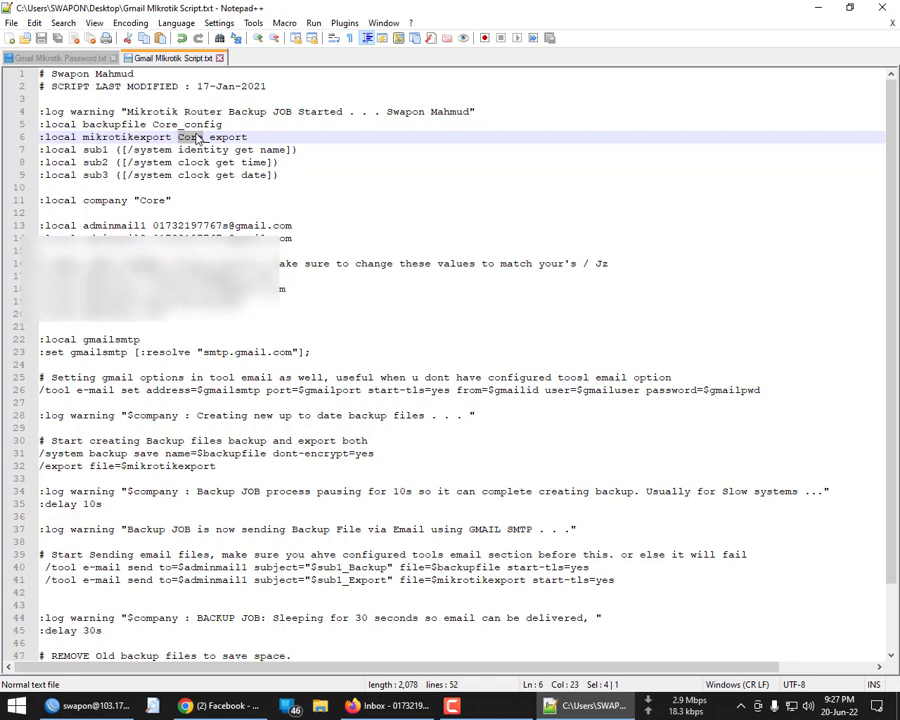
click(197, 138)
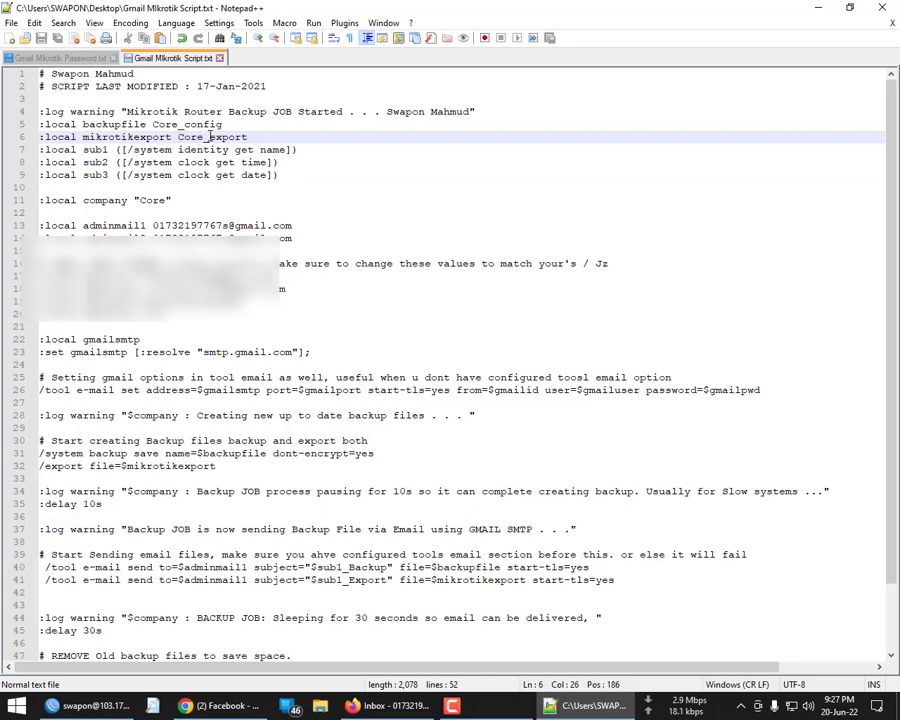
drag(204, 137, 154, 124)
click(174, 125)
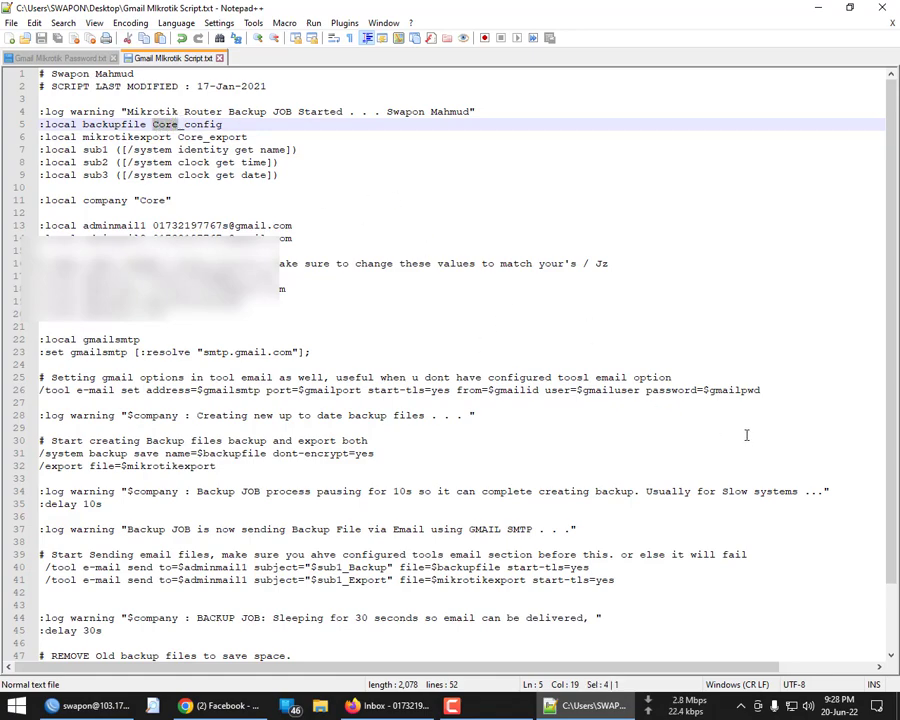
Copy the whole edited script and replace the source of the e-mail backup script in WinBox with it
scroll(746, 435, down, 2)
scroll(726, 433, up, 2)
key(ctrl+a)
key(alt+Tab)
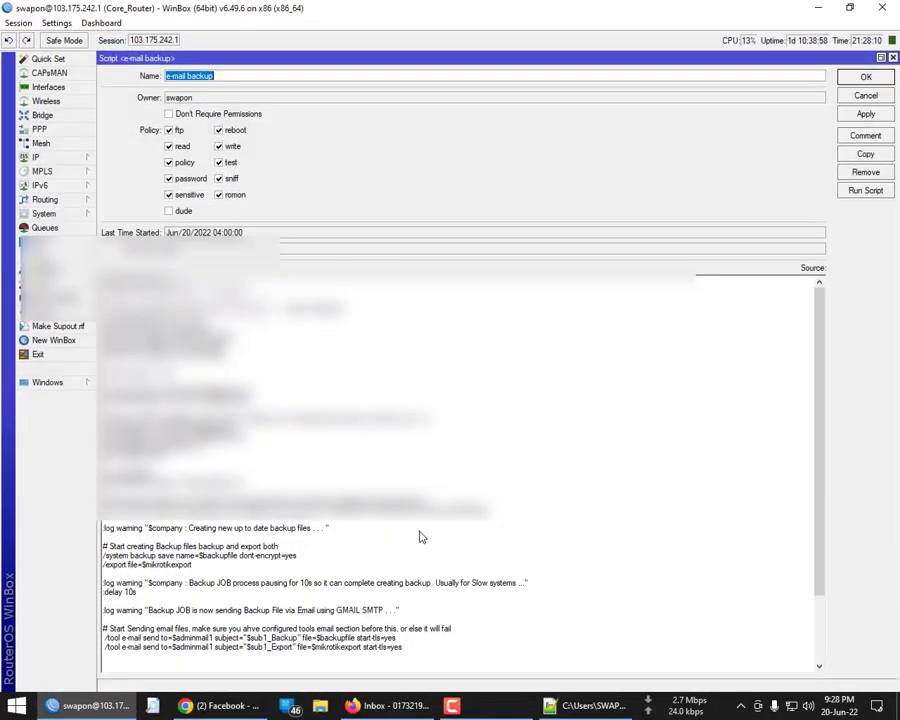
click(421, 537)
key(ctrl+a)
key(Delete)
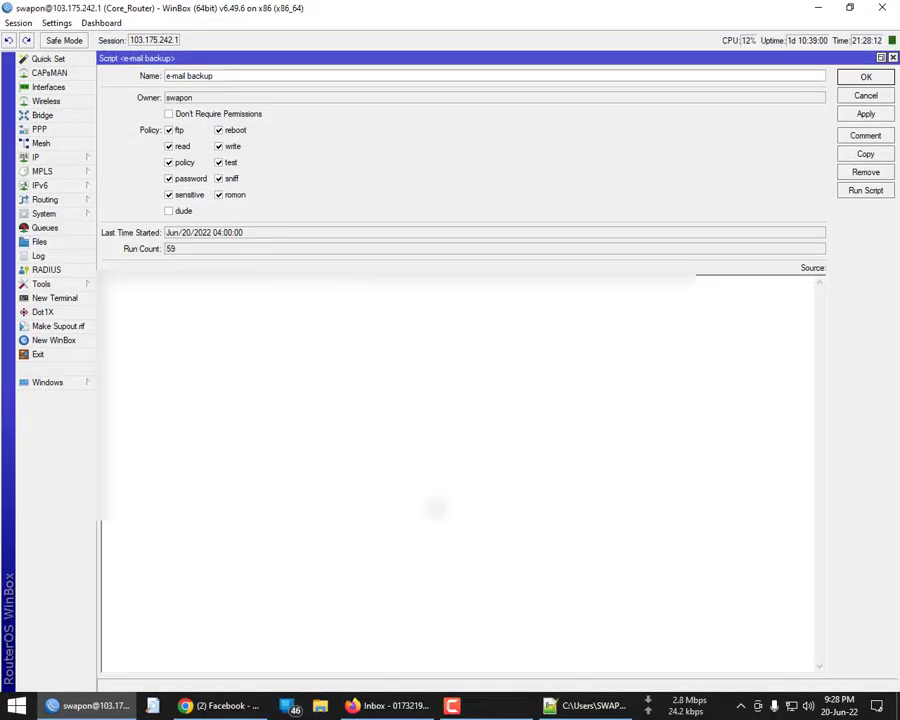
key(ctrl+v)
scroll(241, 261, up, 1)
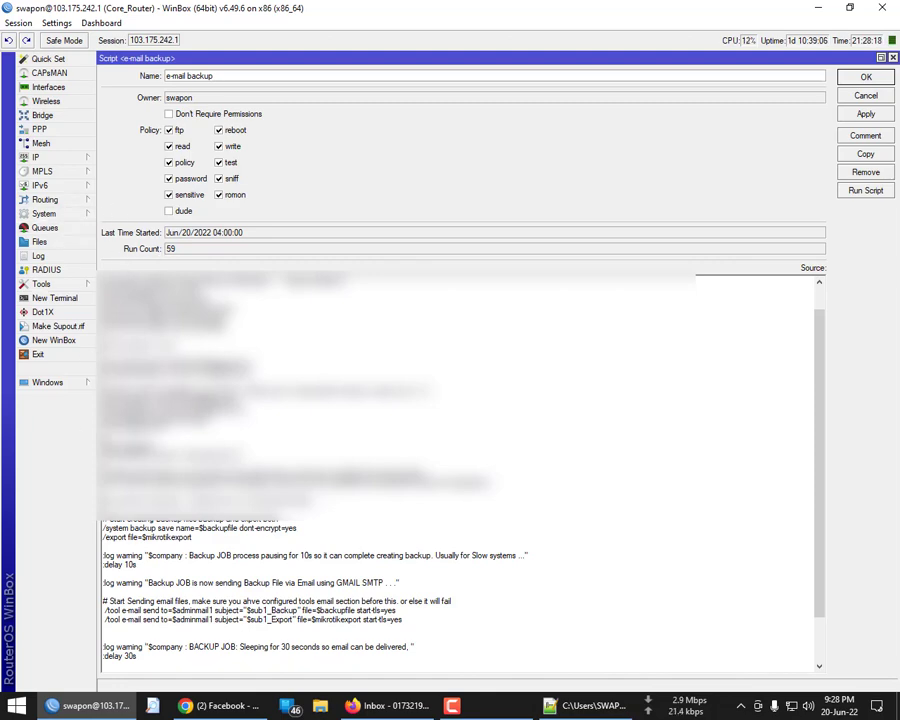
scroll(460, 590, up, 1)
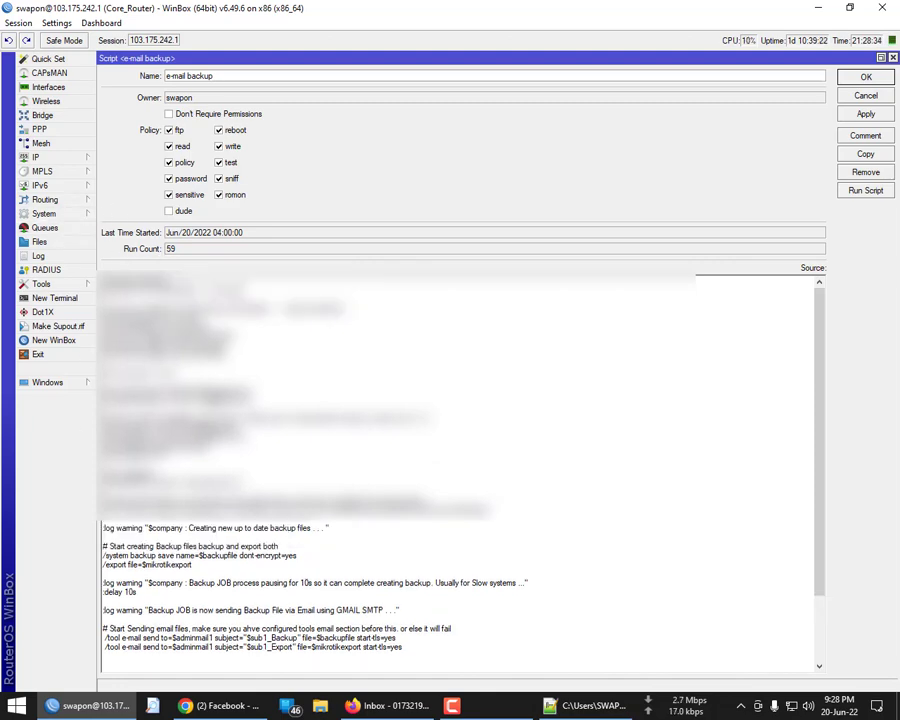
Apply the edited e-mail backup script and run it with the Gmail inbox in view
click(864, 114)
click(365, 706)
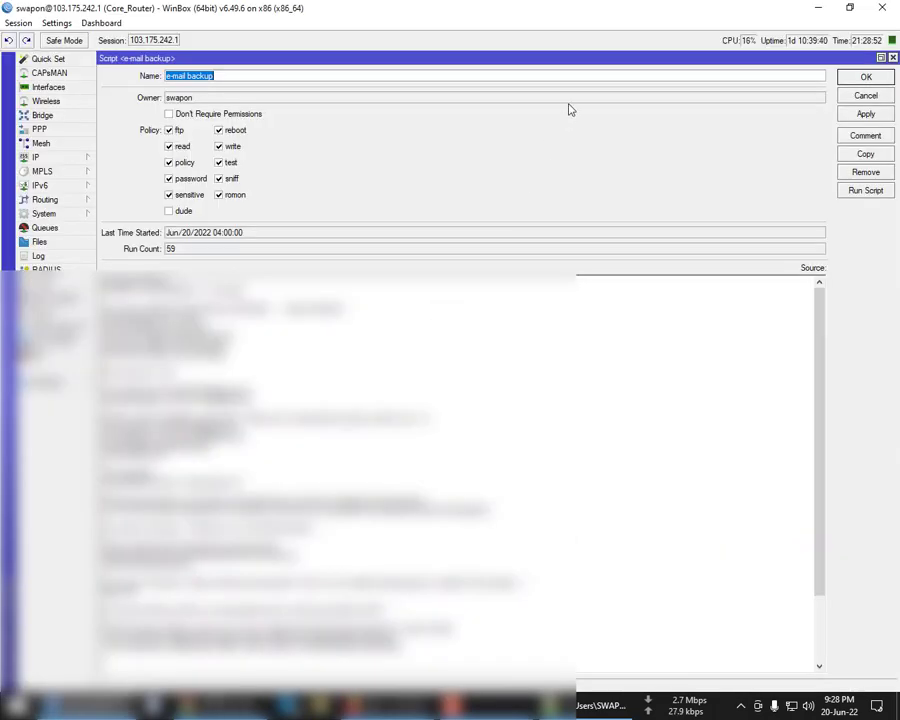
double_click(593, 12)
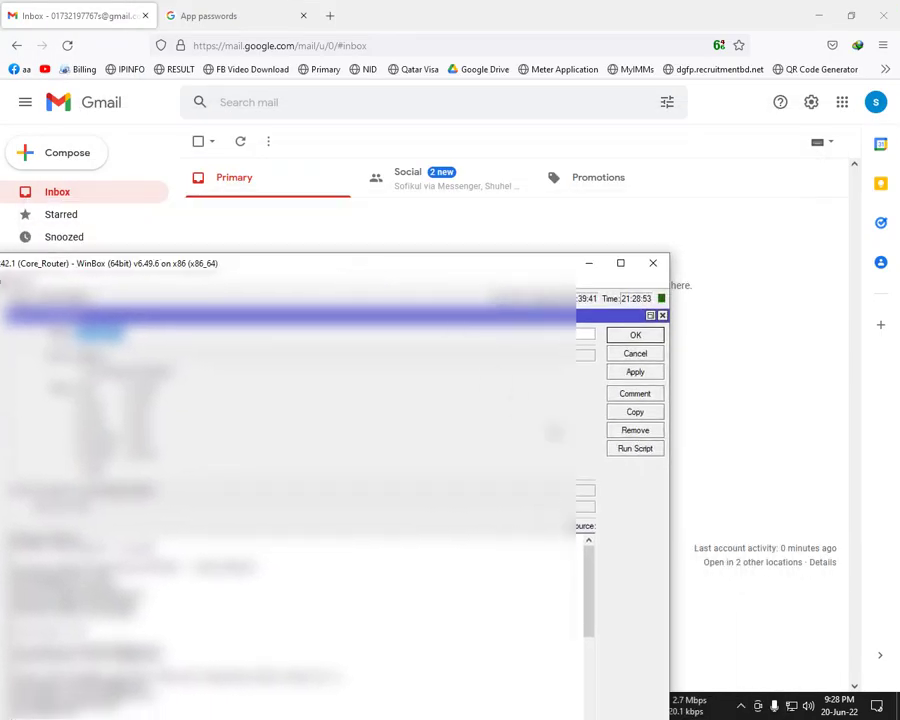
click(622, 448)
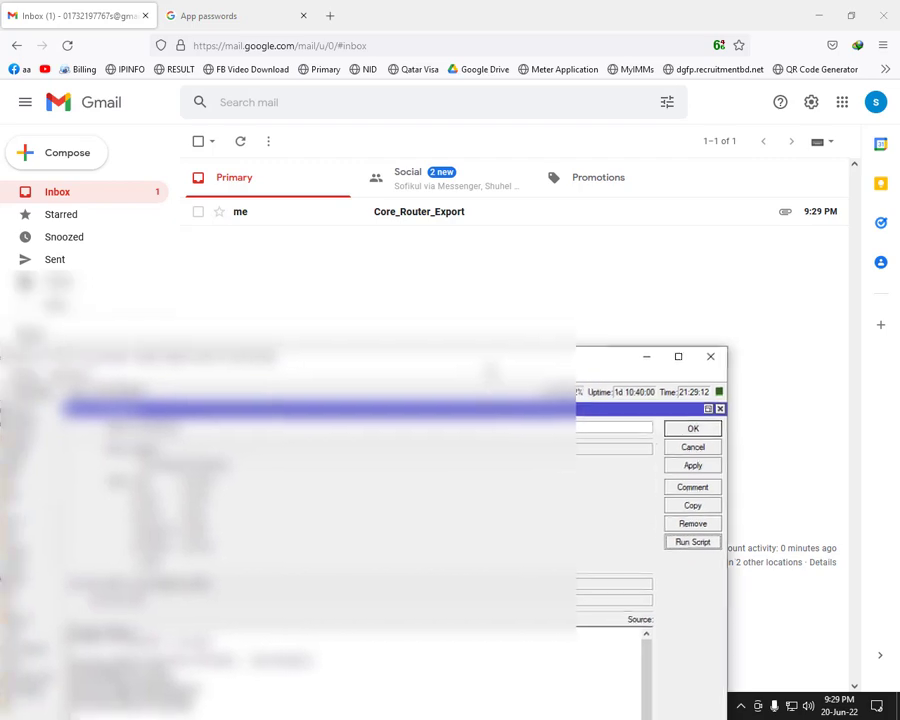
drag(468, 263, 542, 376)
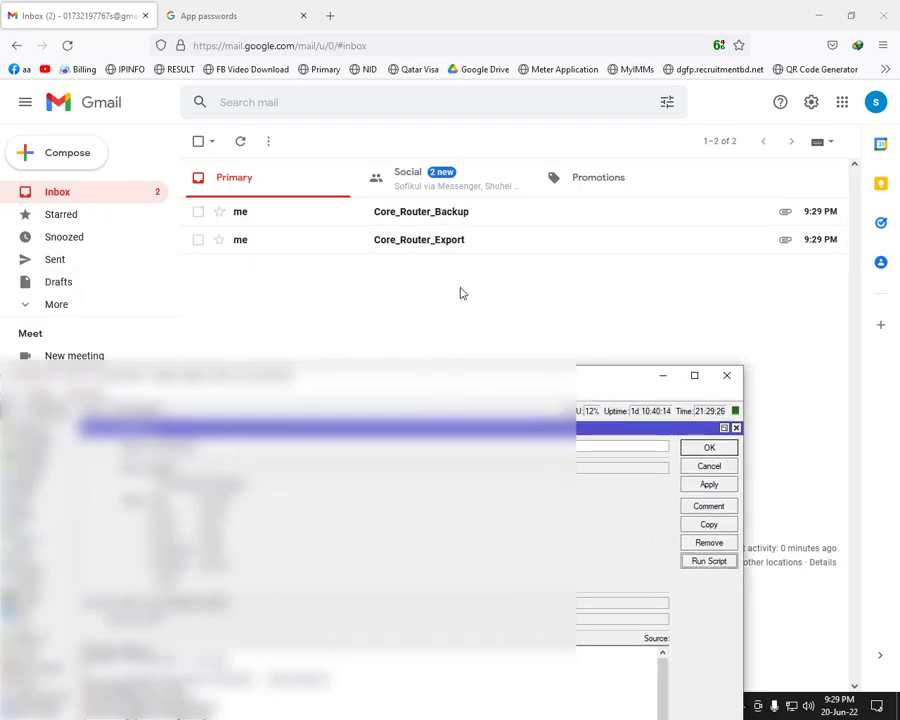
Delete both router mails from the Gmail inbox and run the e-mail backup script again in WinBox
click(199, 143)
click(302, 143)
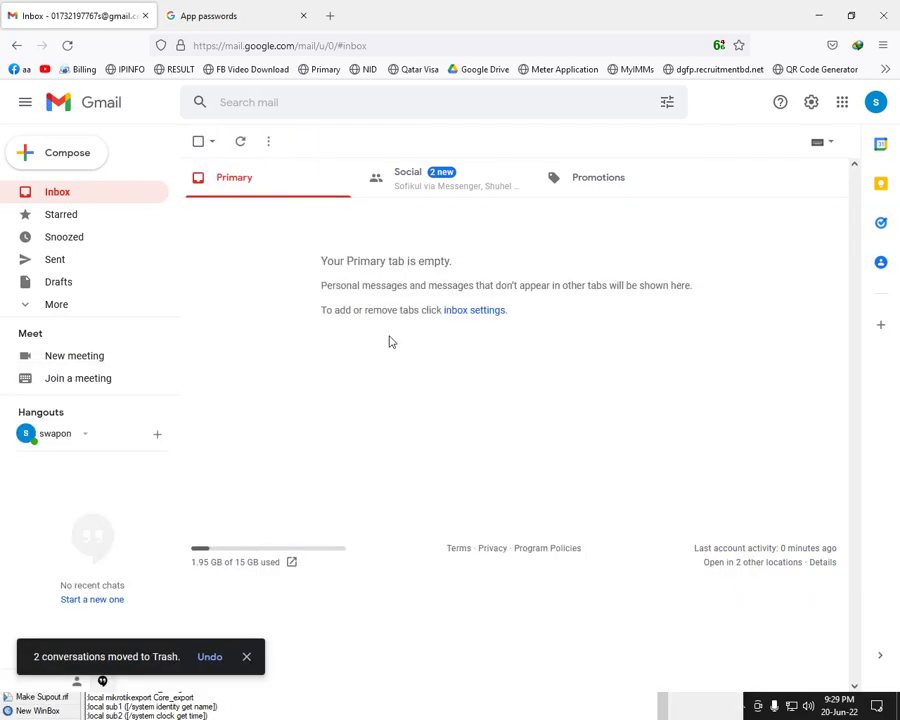
click(635, 700)
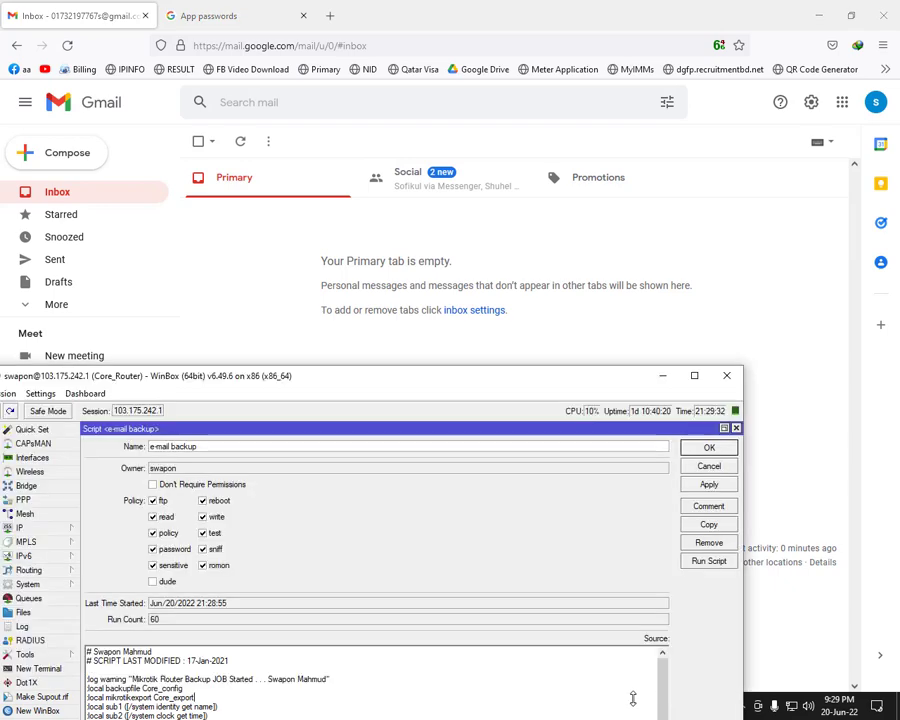
drag(554, 390, 528, 352)
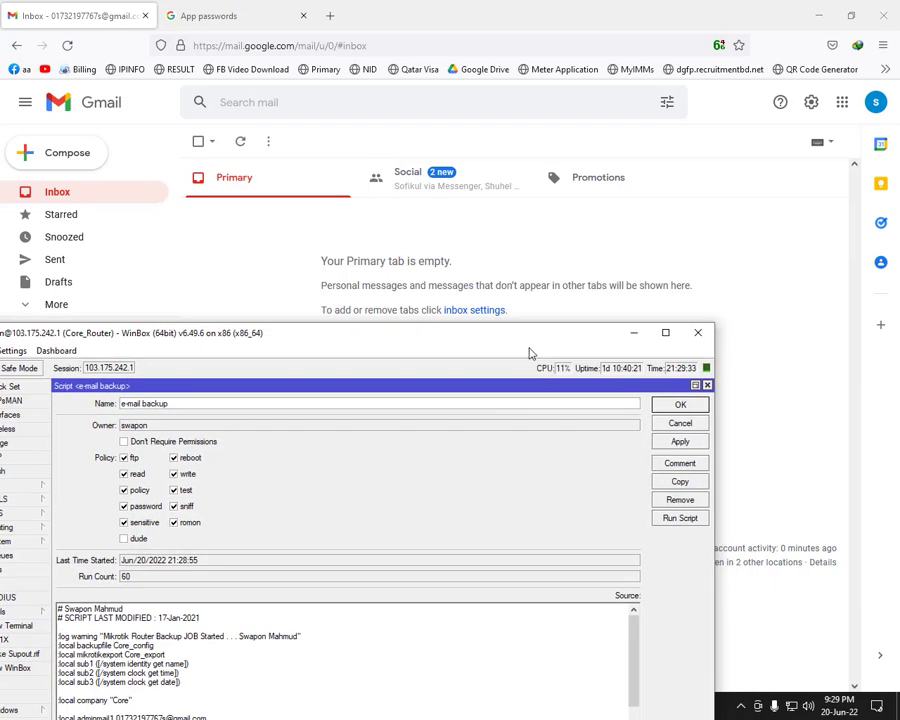
click(686, 518)
Check the attachments of the new Core_Router_Export and Core_Router_Backup mails in Gmail
click(856, 359)
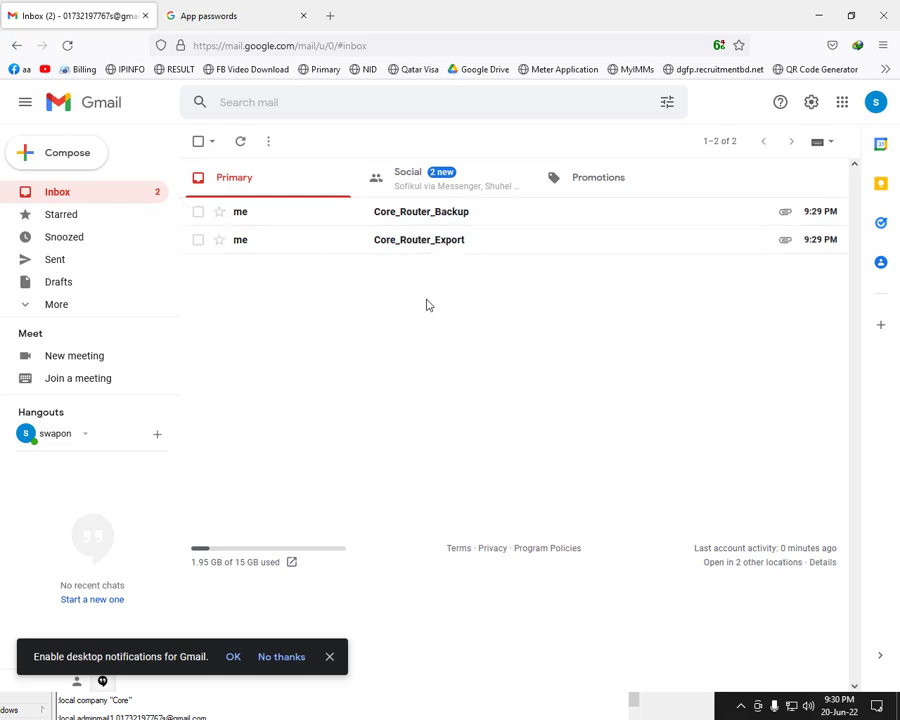
click(421, 248)
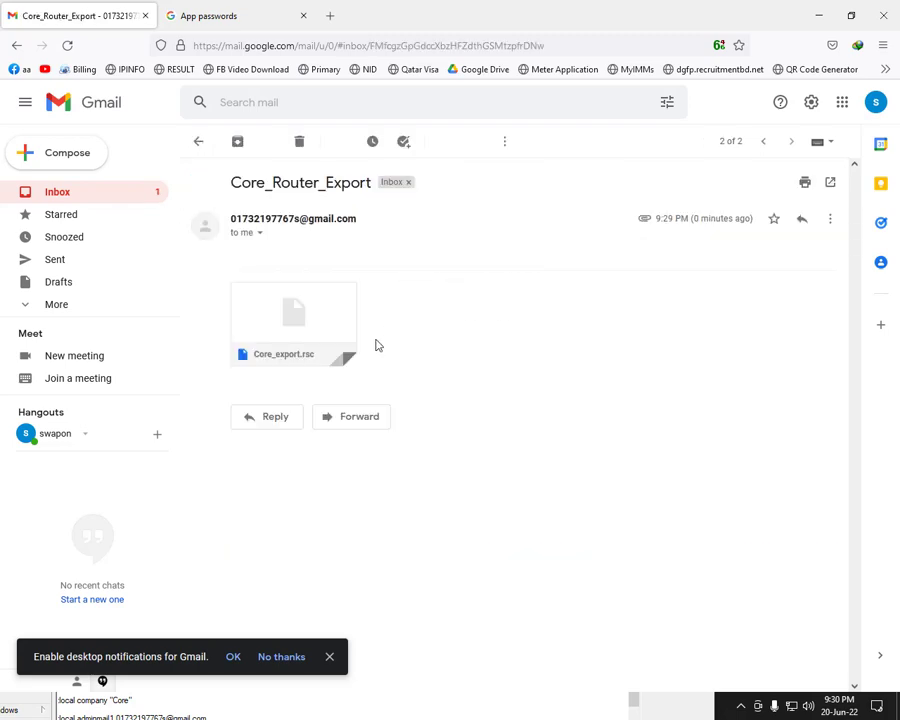
click(88, 192)
click(386, 218)
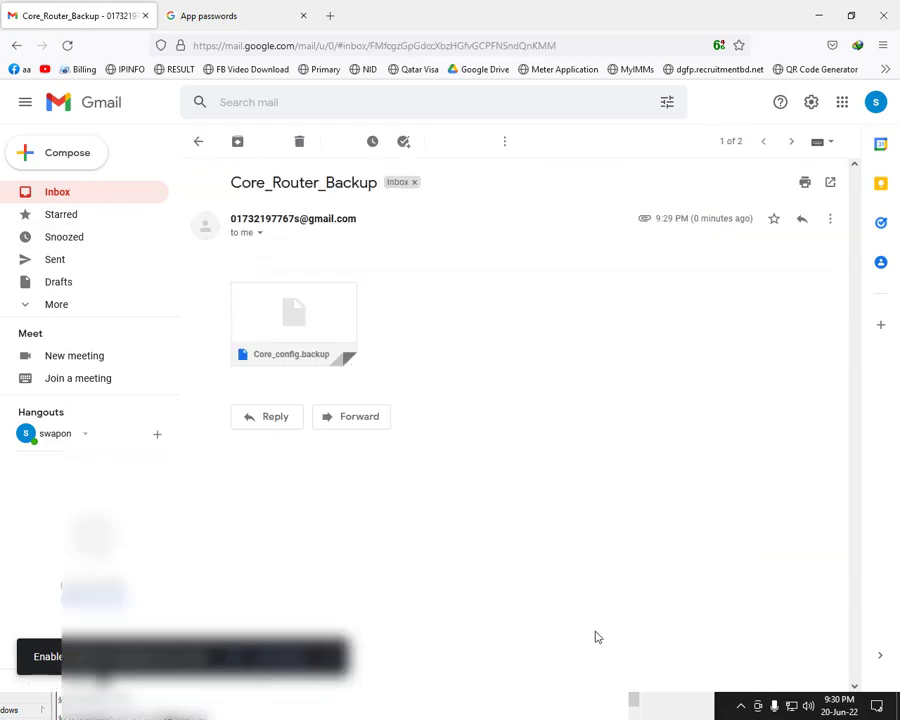
Switch back to WinBox, copy the name of the e-mail backup script, and save and close the script
click(618, 712)
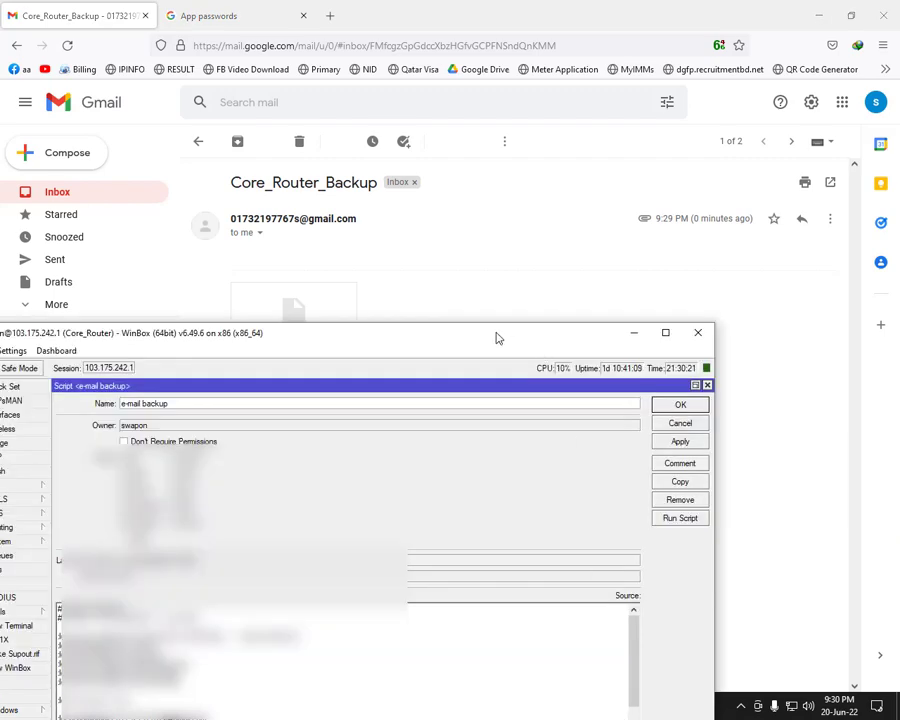
drag(496, 336, 586, 225)
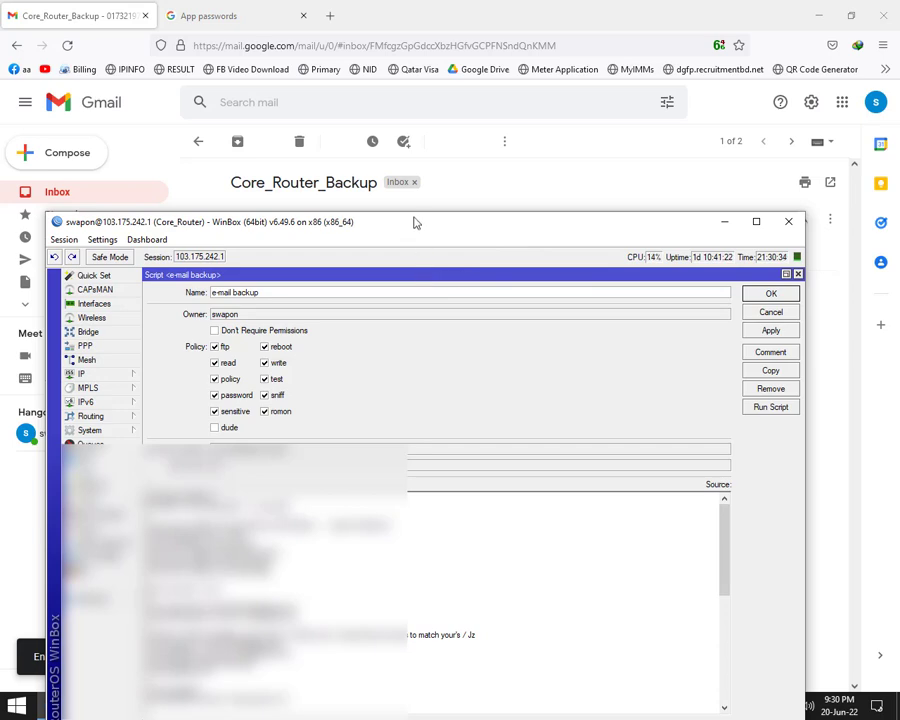
drag(414, 221, 501, 198)
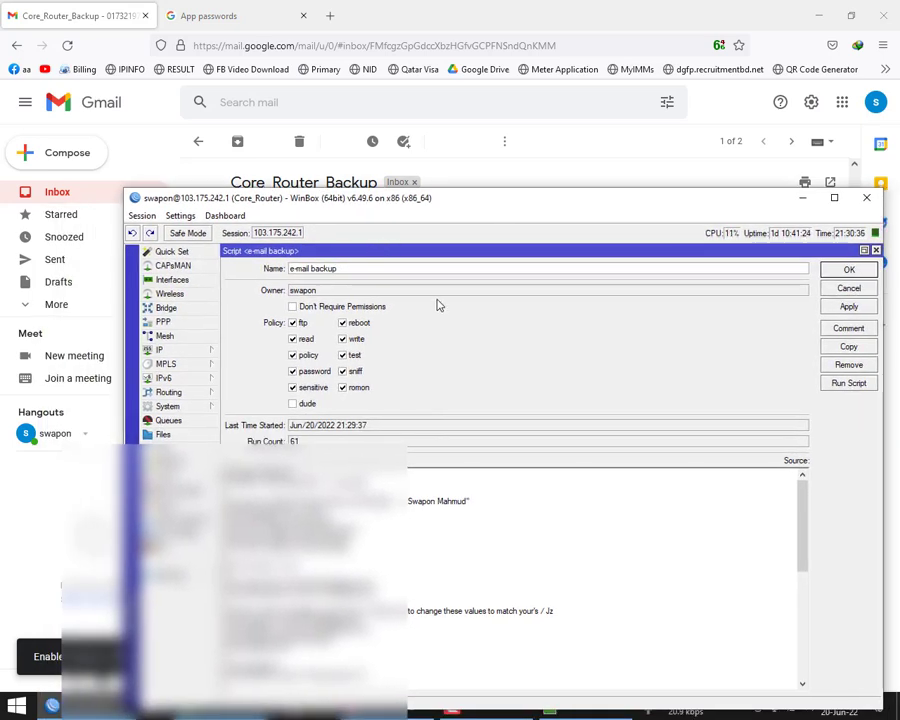
drag(345, 273, 290, 268)
click(341, 268)
right_click(313, 268)
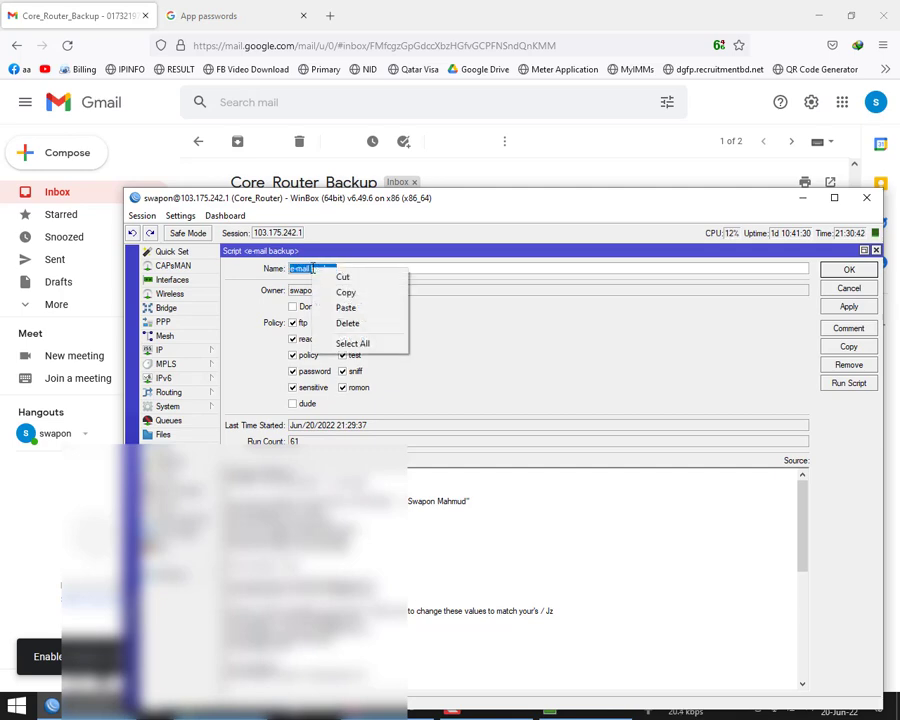
click(362, 293)
click(846, 269)
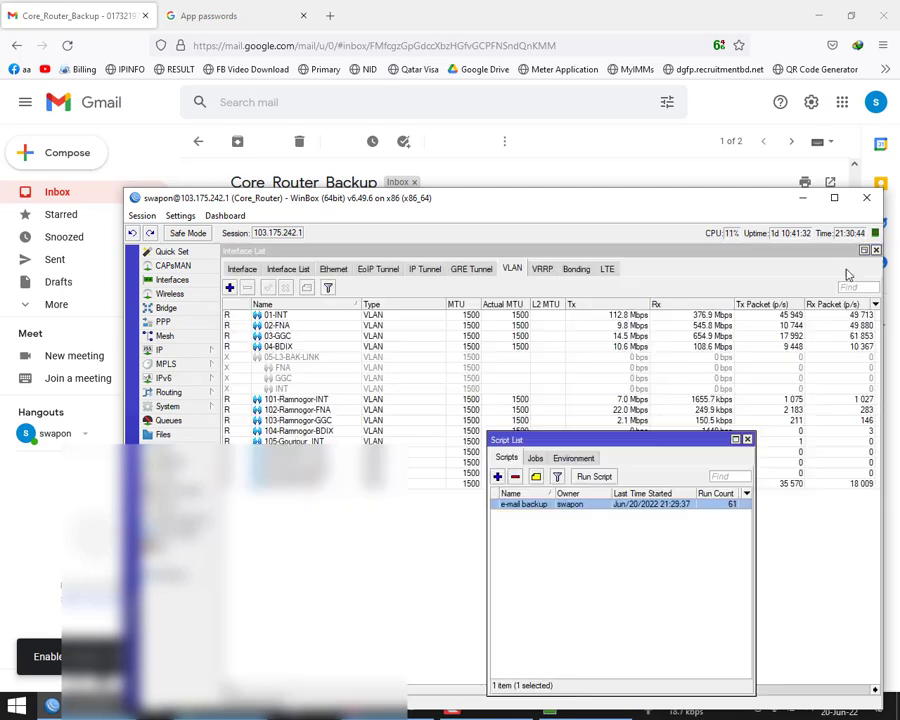
Start a new Scheduler entry named e-mail backup and enter the copied script name e-mail backup as its event
click(190, 407)
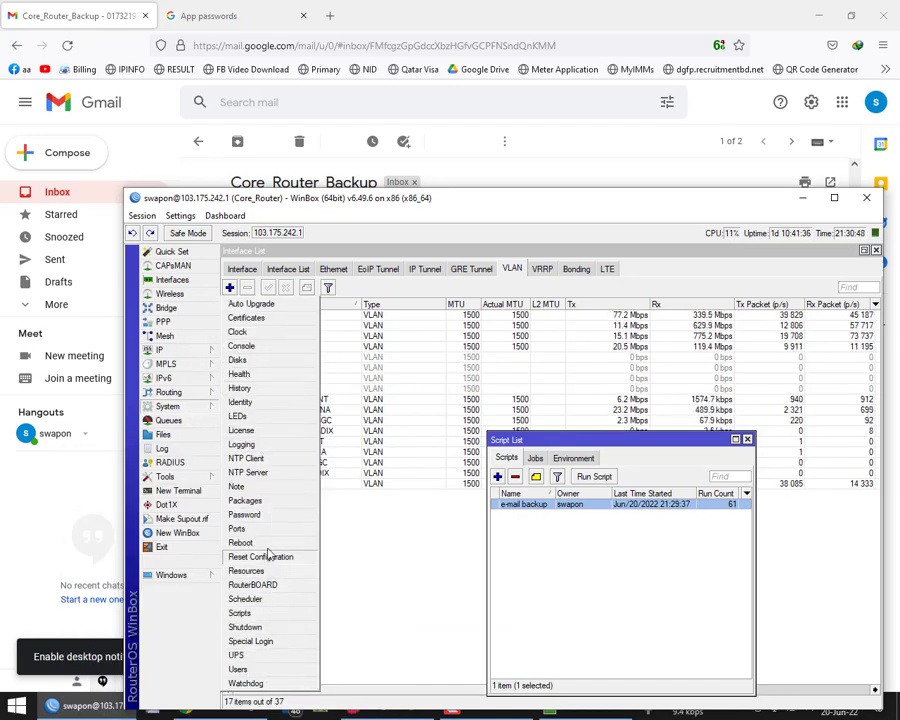
click(245, 598)
drag(531, 453, 472, 433)
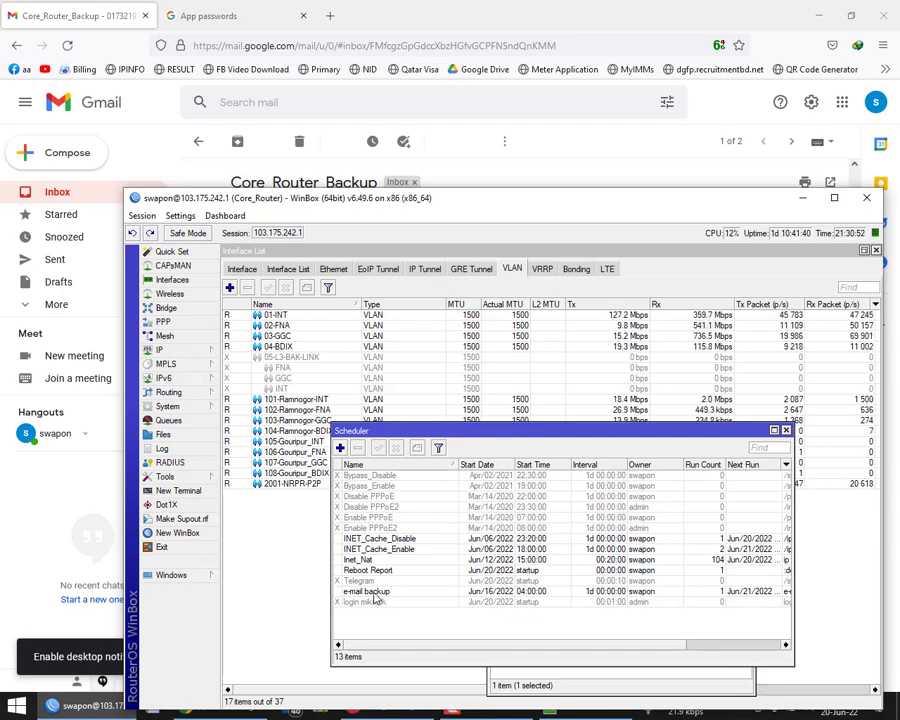
click(340, 448)
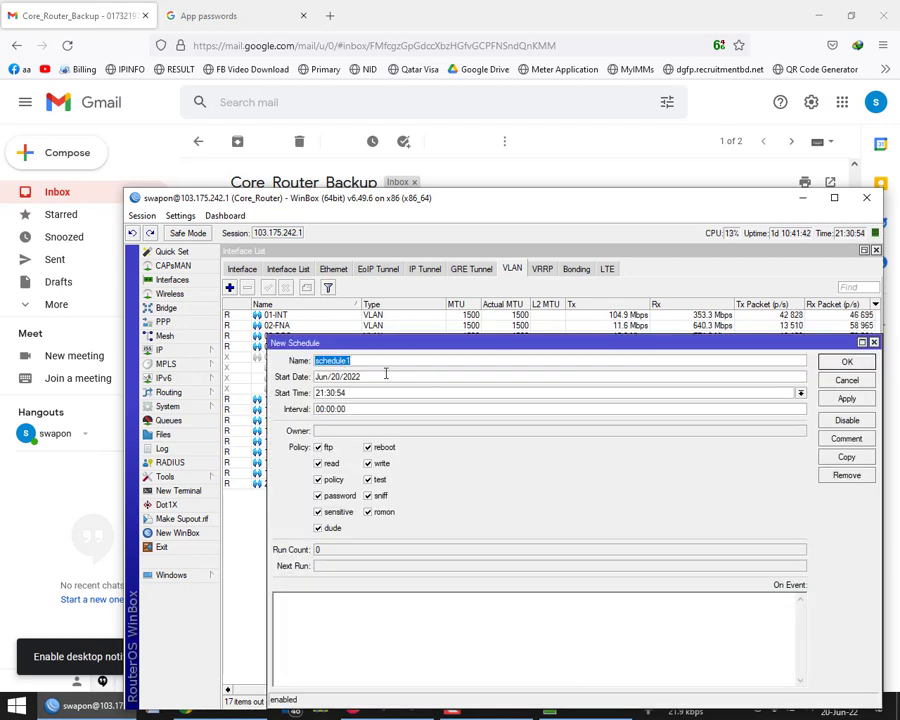
text(e-mail backup)
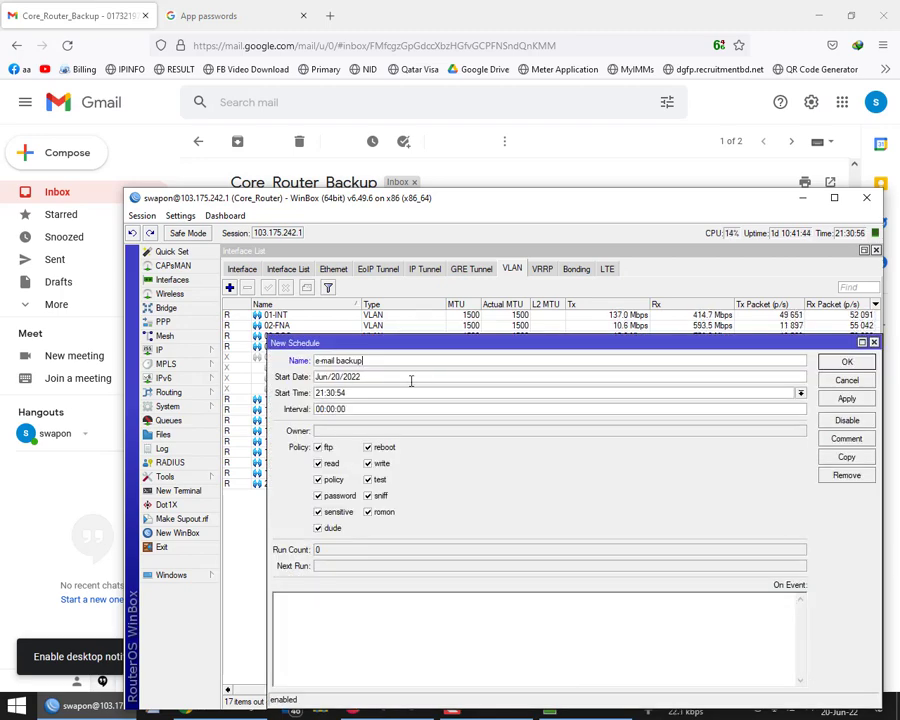
click(365, 613)
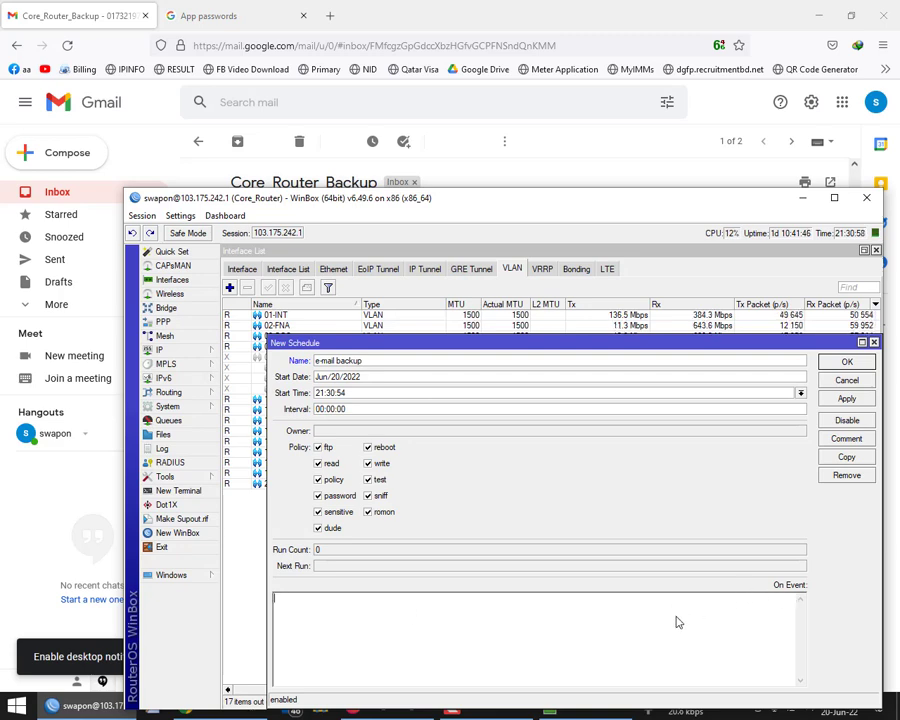
key(ctrl+v)
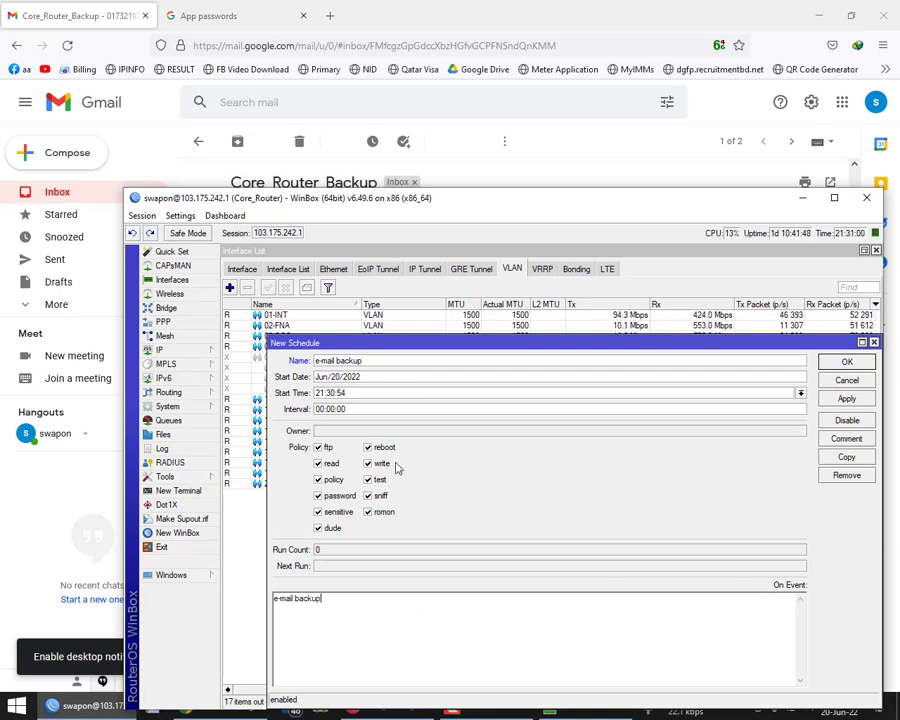
Set the schedule's start time to 21:32:00 for a test run and apply it
double_click(318, 393)
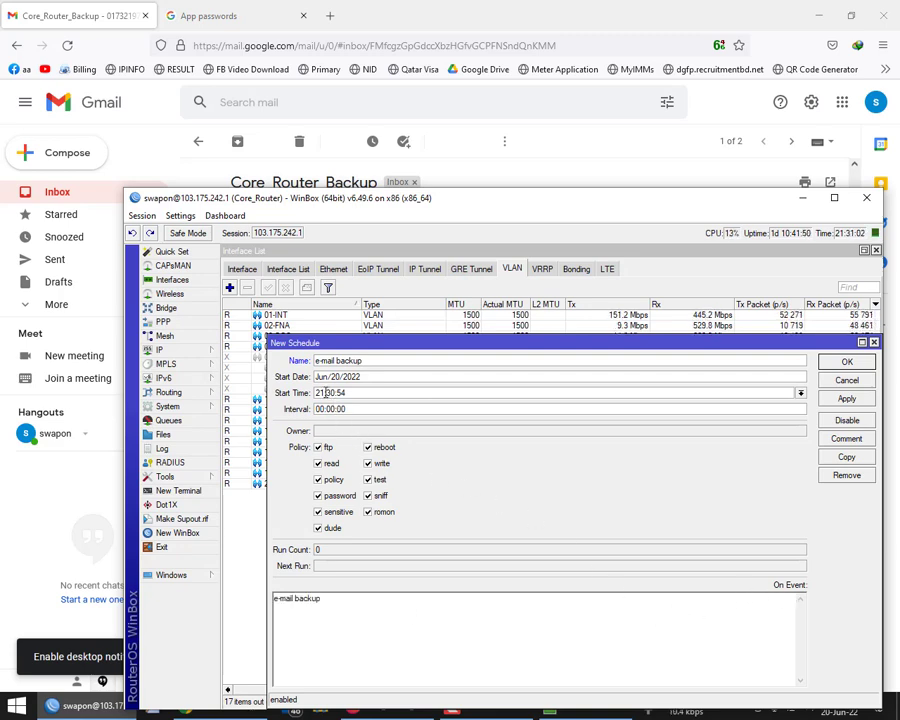
drag(490, 201, 437, 263)
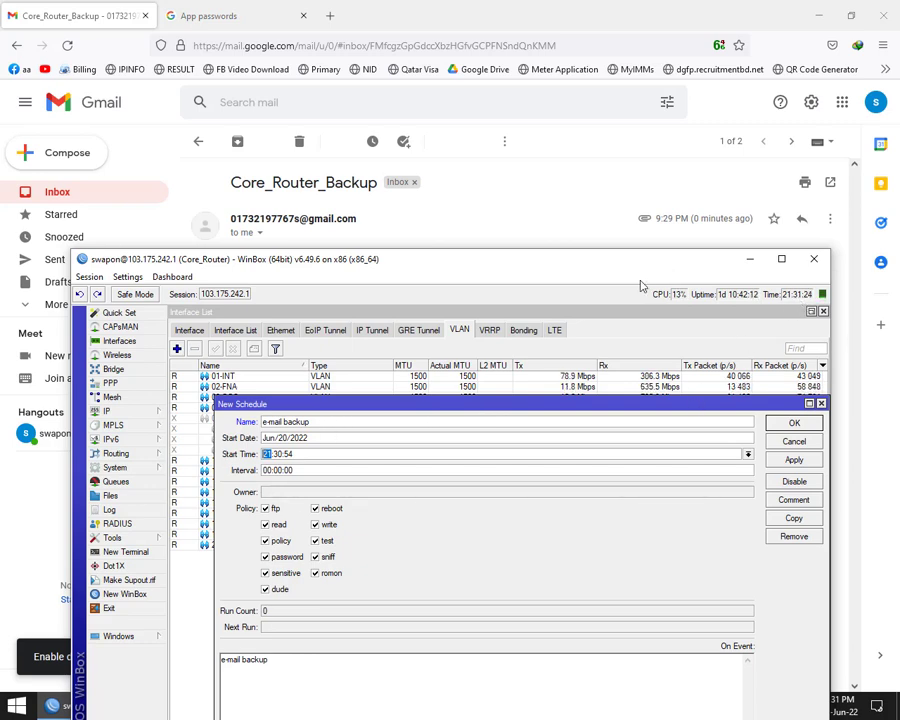
click(268, 455)
double_click(274, 454)
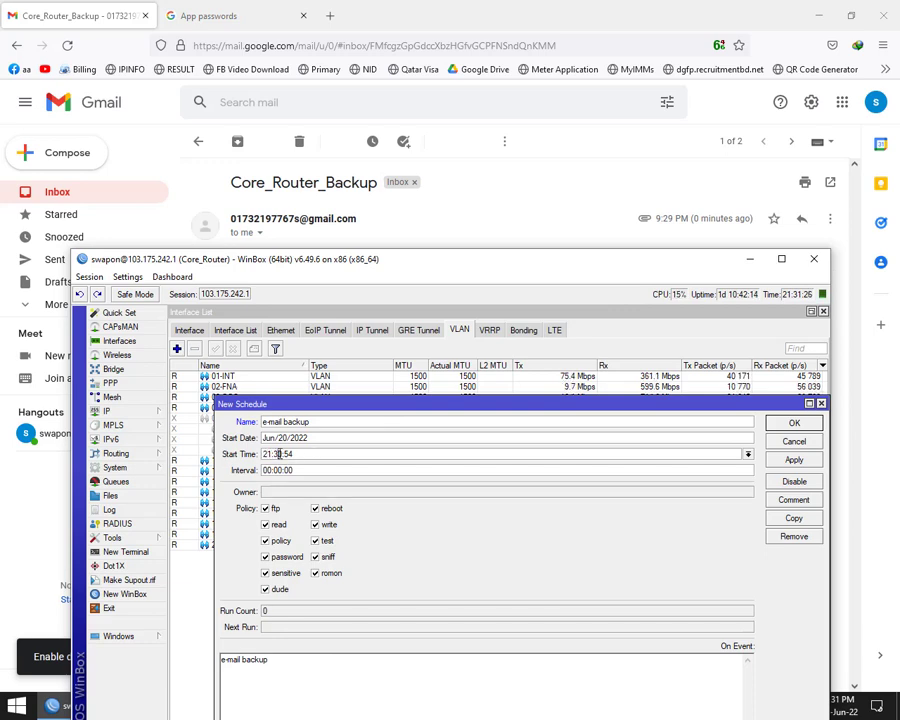
text(32:00)
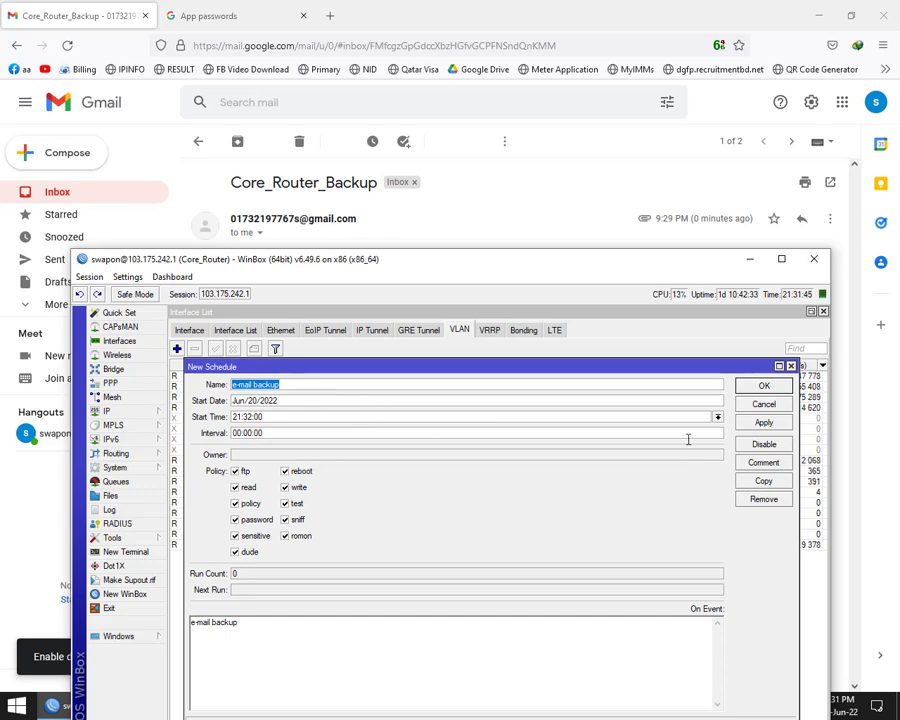
click(763, 422)
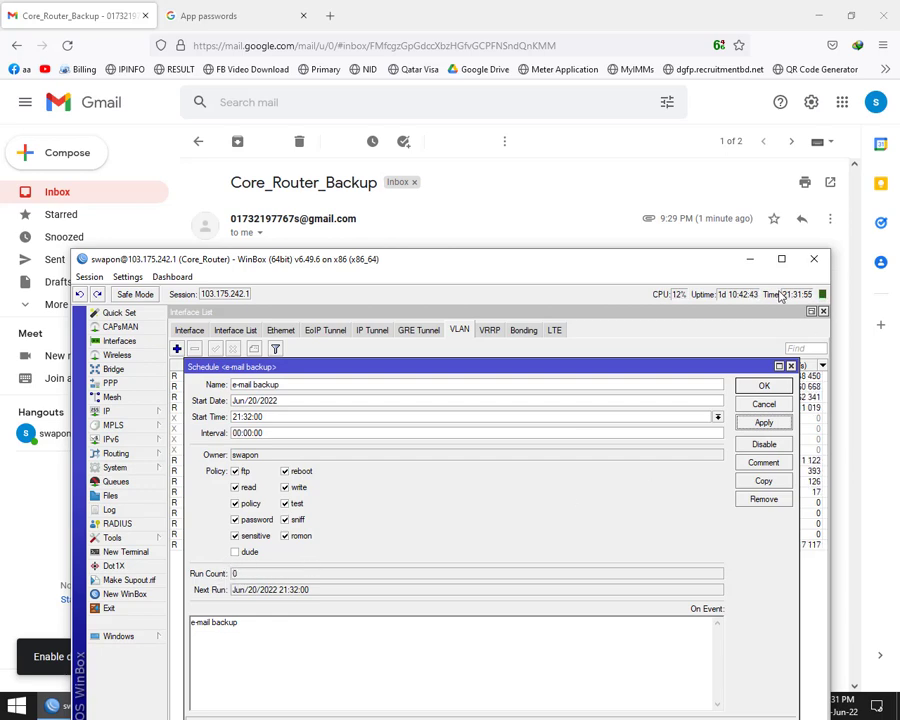
Check the Gmail inbox for the backup and export mails sent by the scheduled run
drag(716, 266, 697, 106)
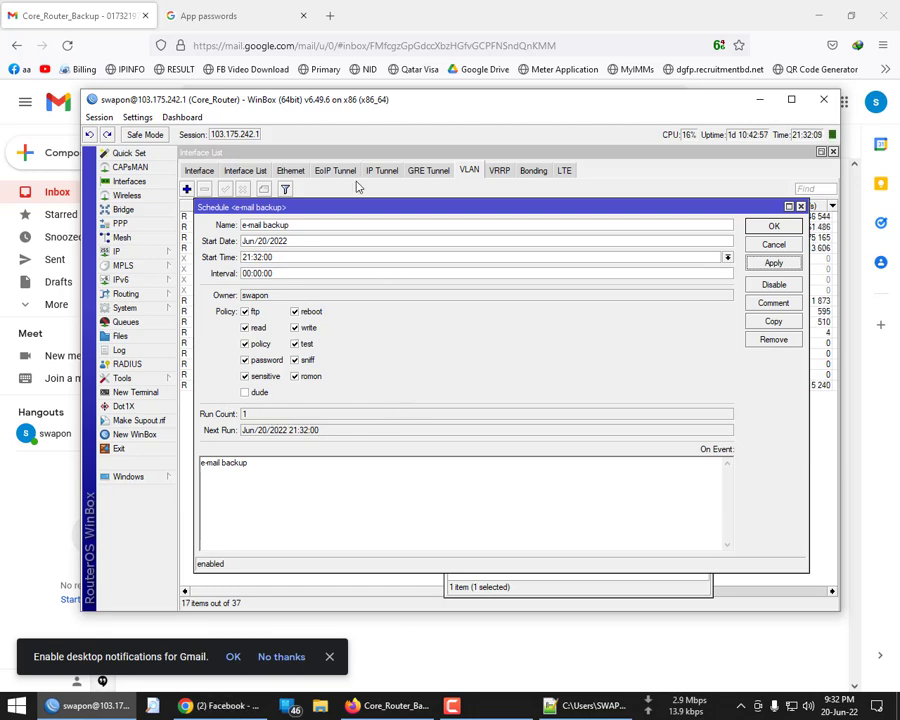
click(398, 17)
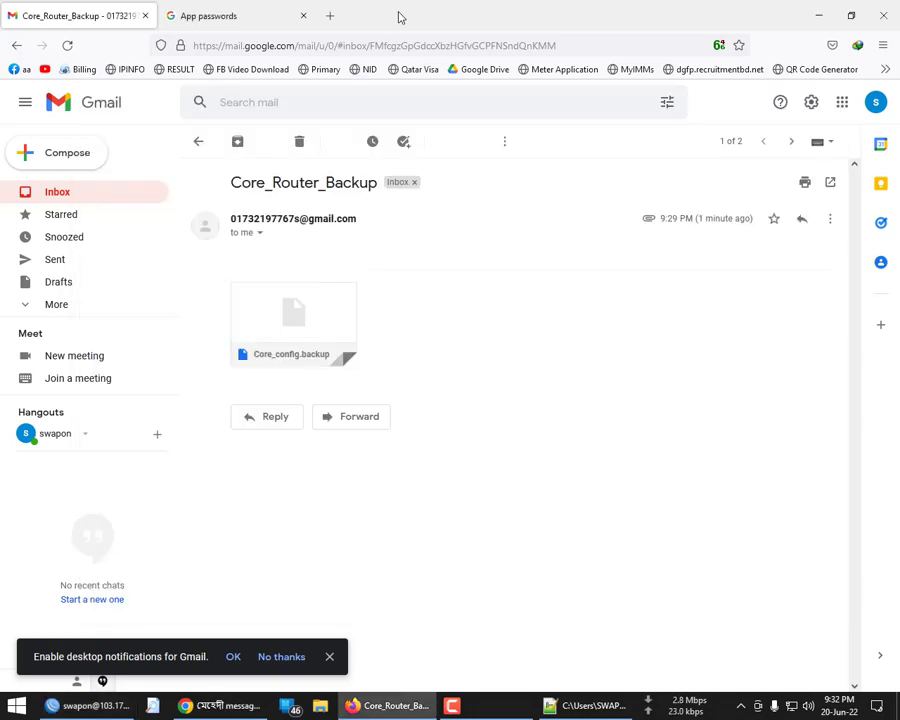
click(54, 194)
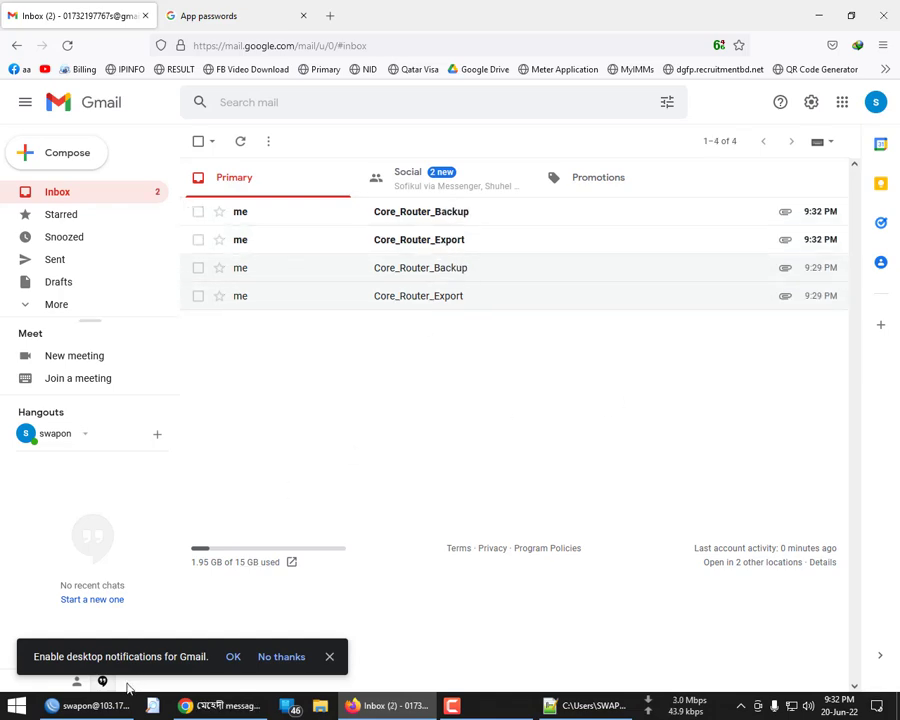
Back in WinBox, set the e-mail backup schedule's start time to 01:00:00 and start date to Jun/21/2022
click(107, 708)
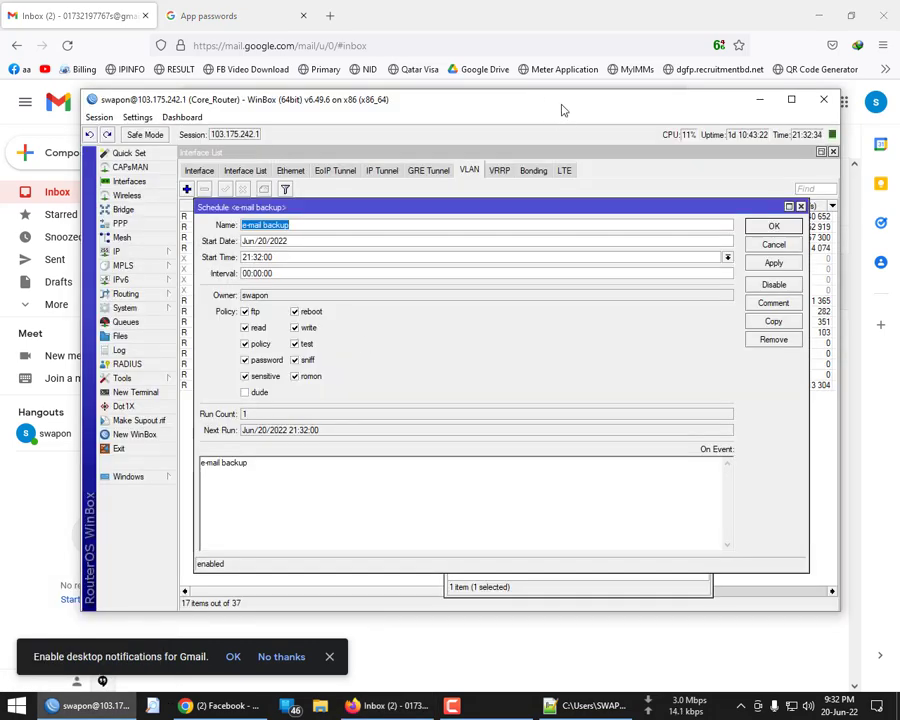
drag(560, 104, 538, 170)
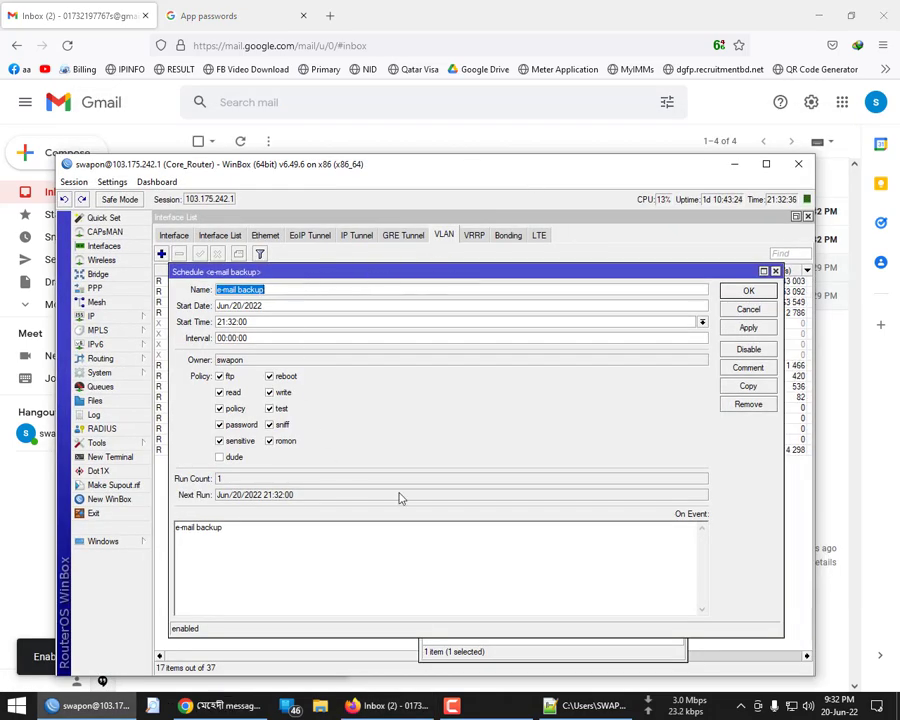
triple_click(327, 325)
text(01:00)
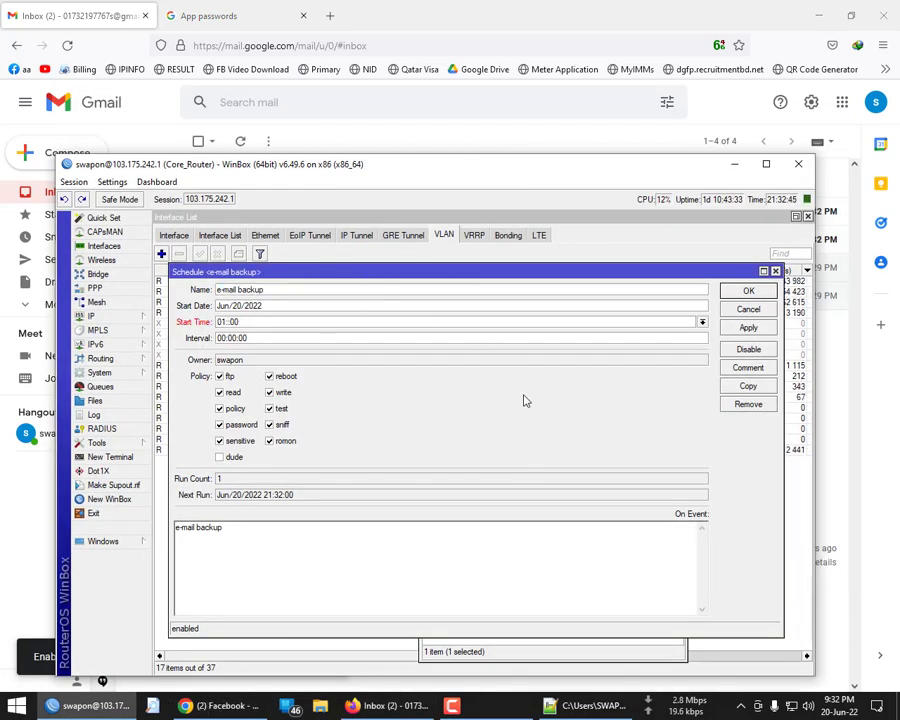
text(:00)
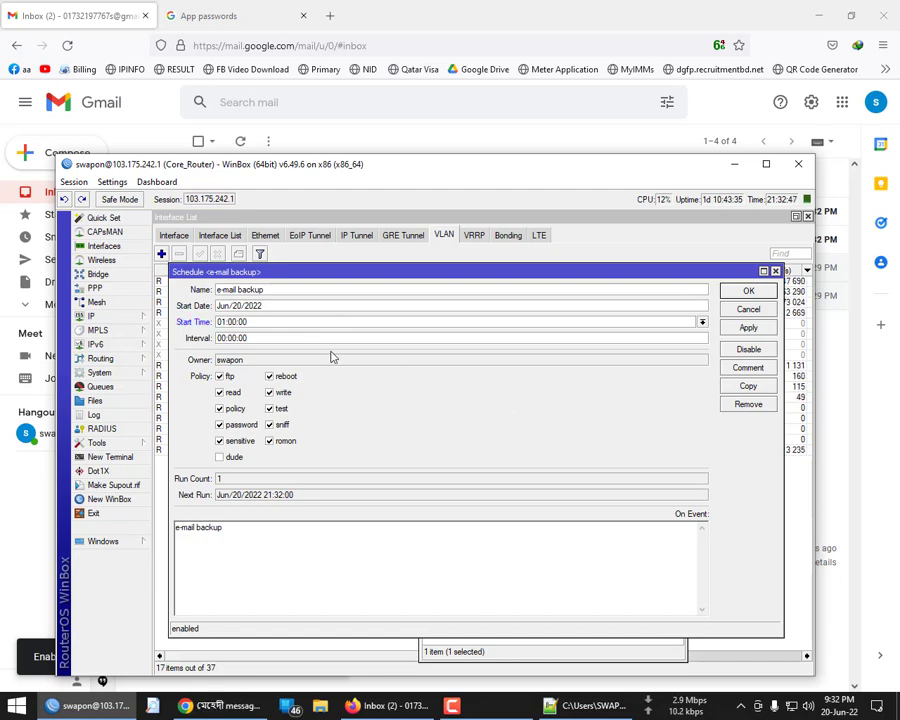
triple_click(396, 308)
text(Jun/21/2022)
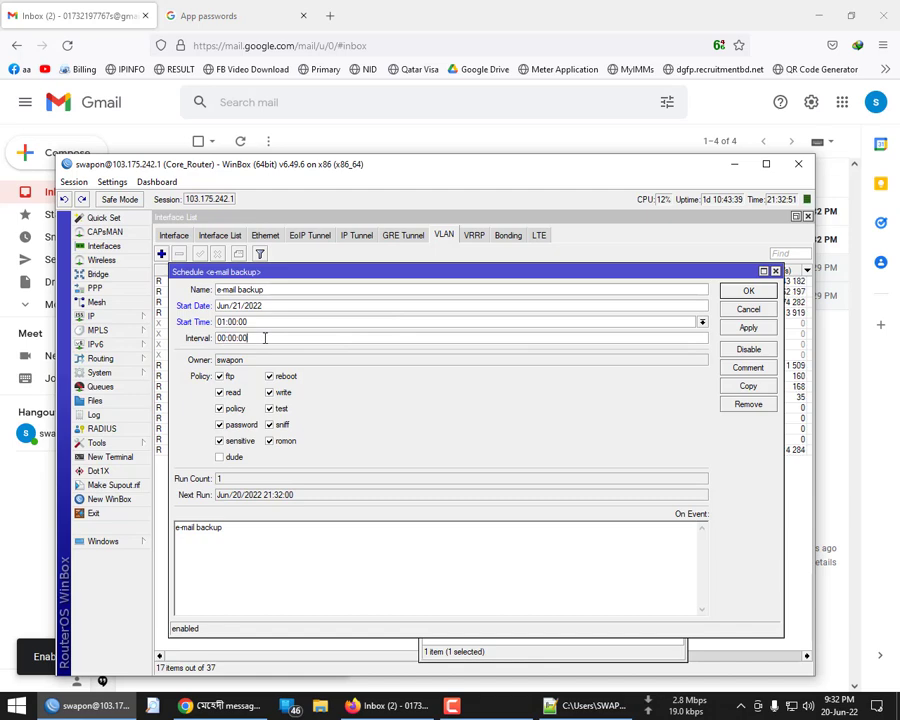
Set the schedule's interval to 1d 00:00:00, save it, and close the Scheduler and Script List windows
drag(248, 338, 232, 338)
key(Home)
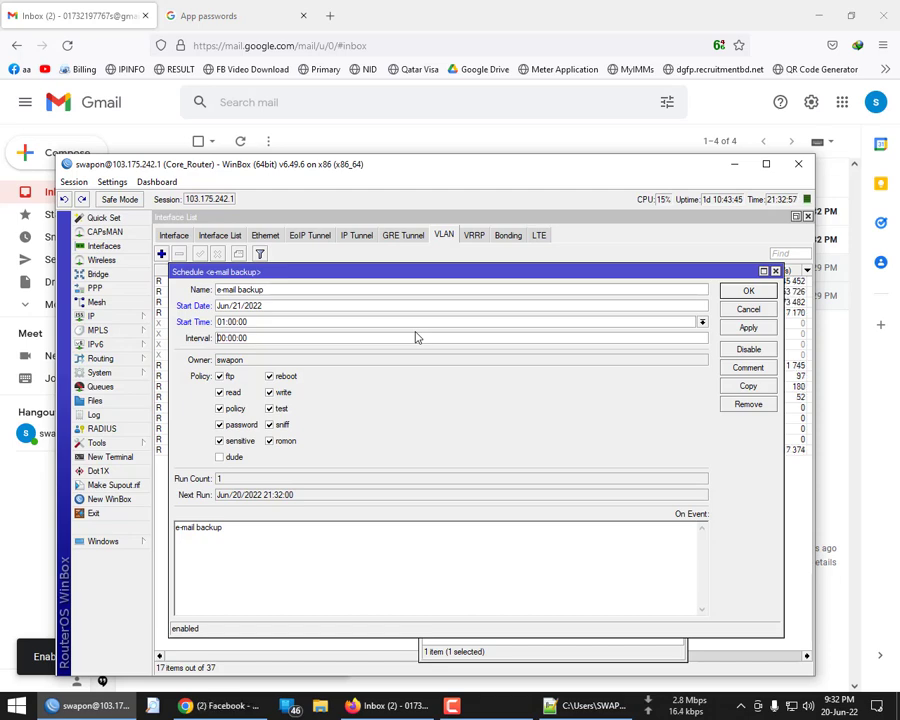
text(1d)
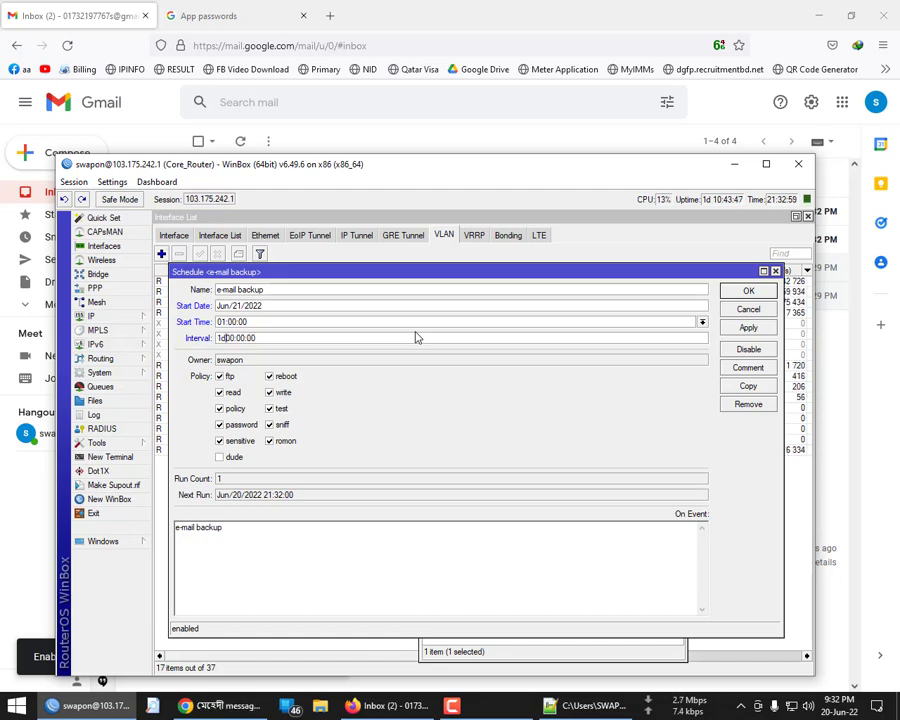
click(767, 326)
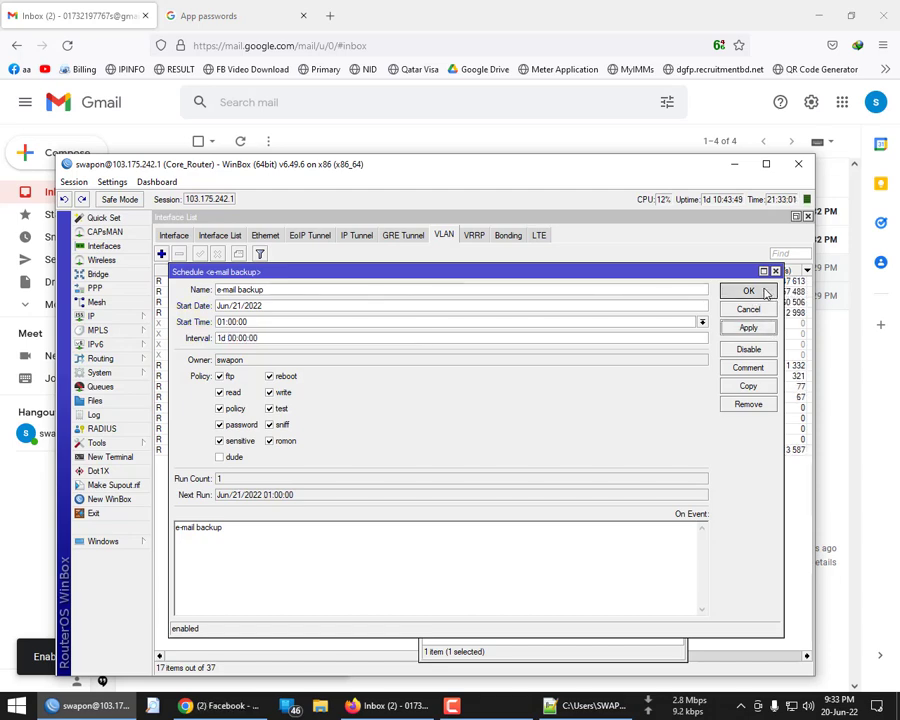
click(762, 291)
click(717, 396)
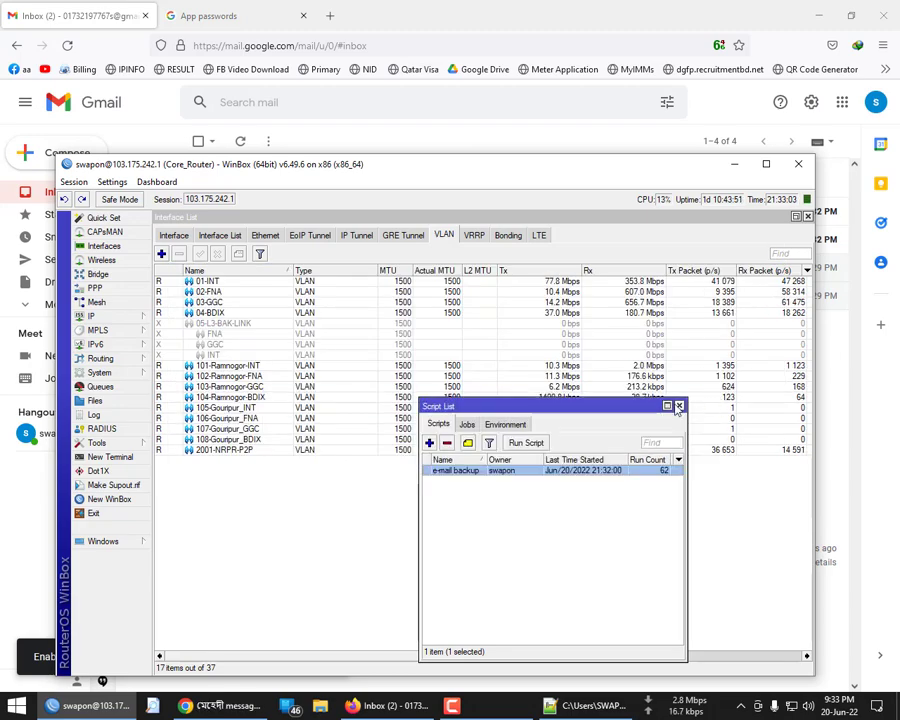
click(679, 405)
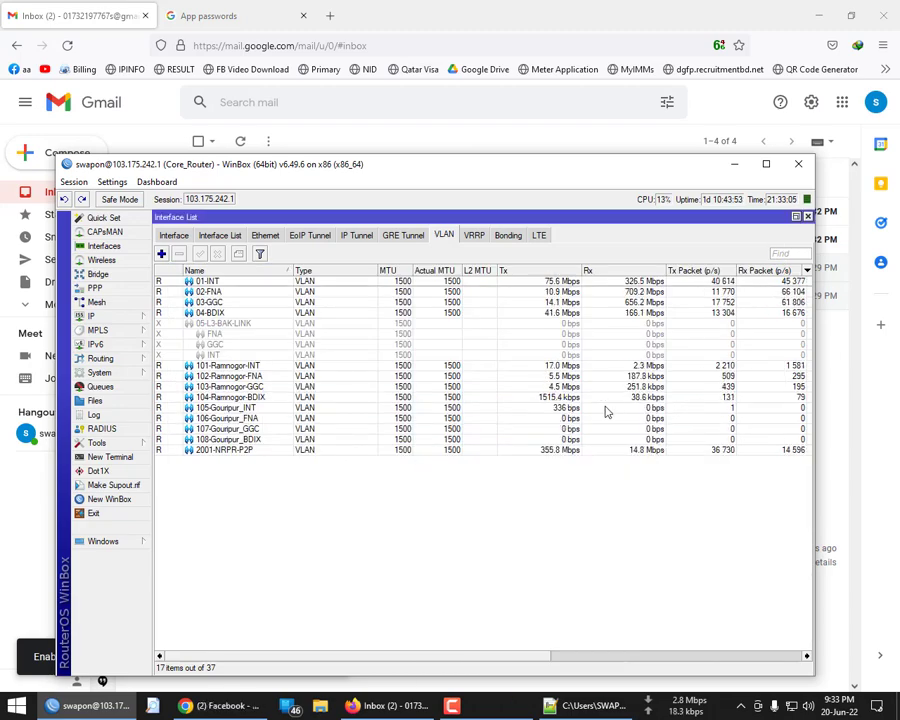